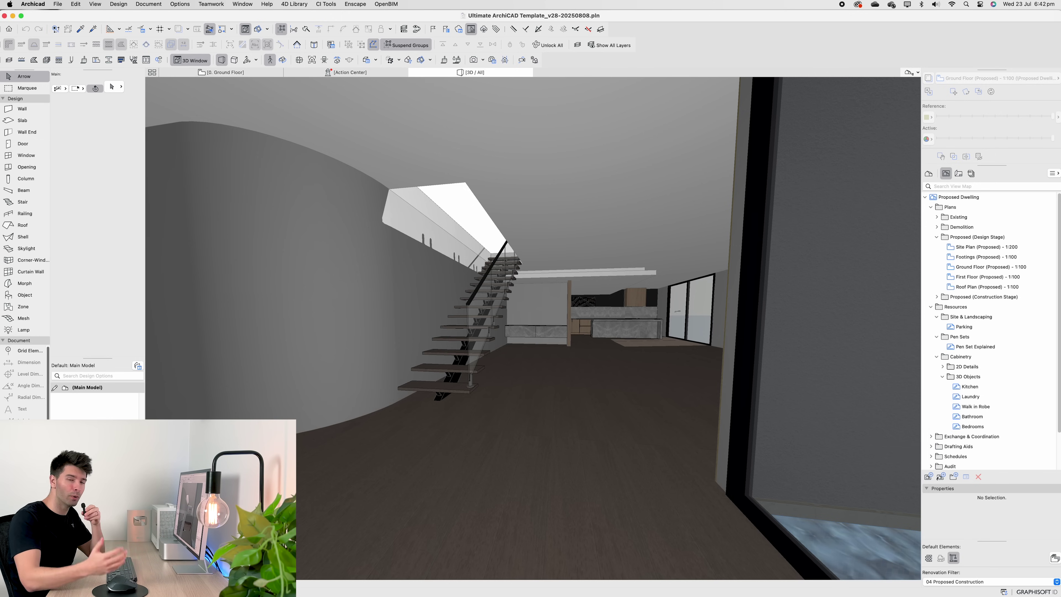
- Examine the floating staircase and its railing up close in the 3D model
{"action": "key", "text": "Left"}
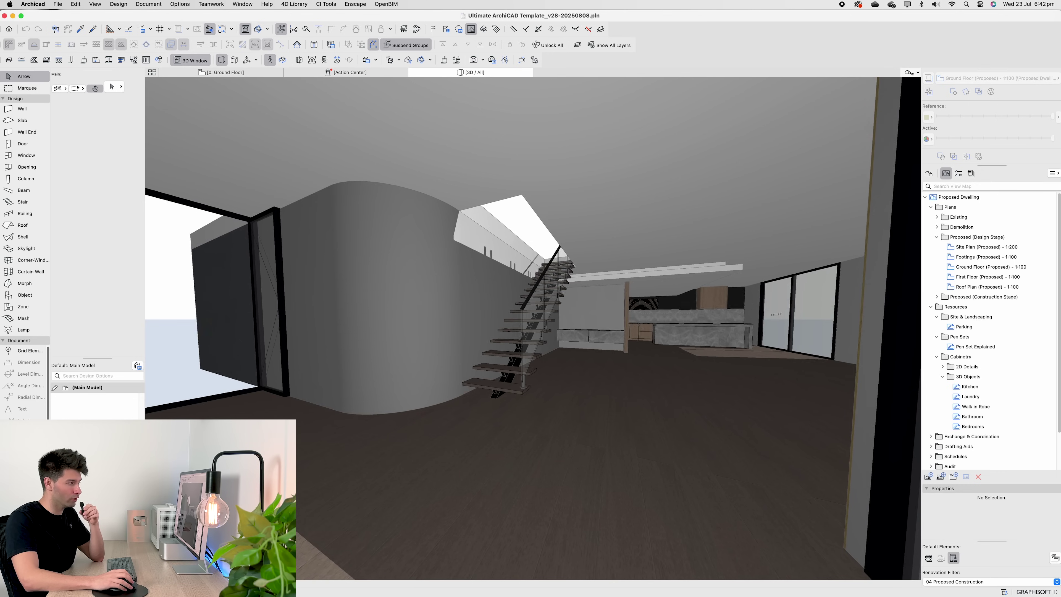
{"action": "left_click", "coordinate": [532, 385]}
{"action": "mouse_move", "coordinate": [532, 385]}
{"action": "middle_mouse_down"}
{"action": "mouse_move", "coordinate": [489, 405]}
{"action": "mouse_move", "coordinate": [517, 389]}
{"action": "middle_mouse_up"}
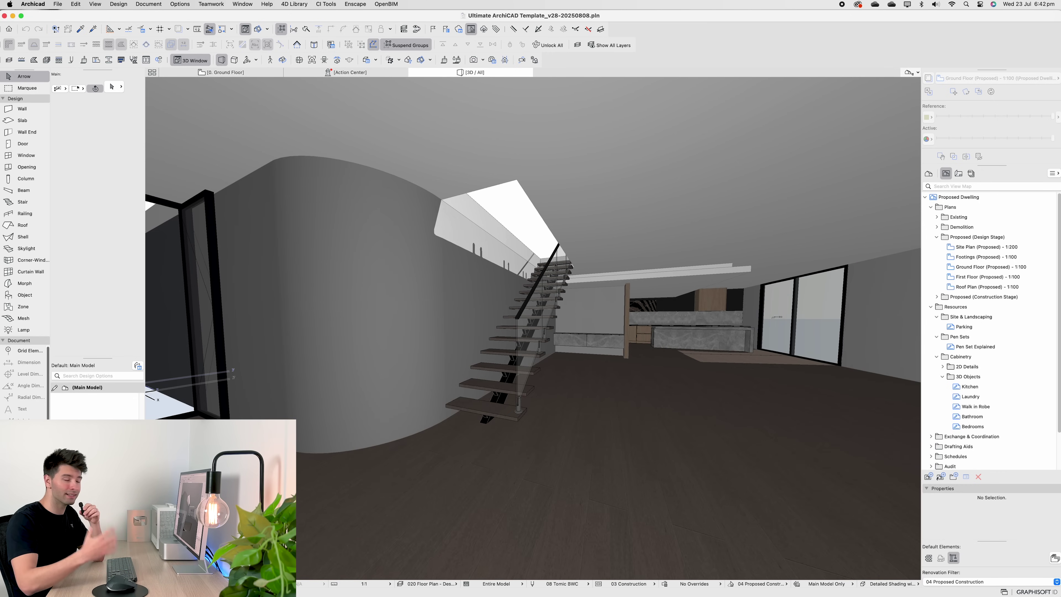
{"action": "scroll", "coordinate": [518, 388], "scroll_direction": "up", "scroll_amount": 2}
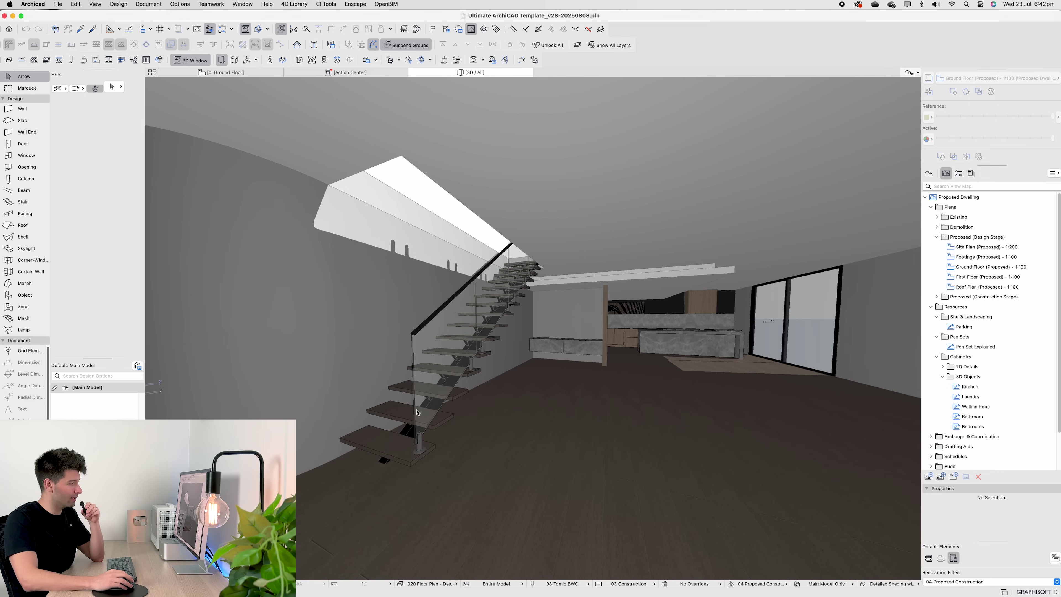
{"action": "left_click", "coordinate": [387, 448]}
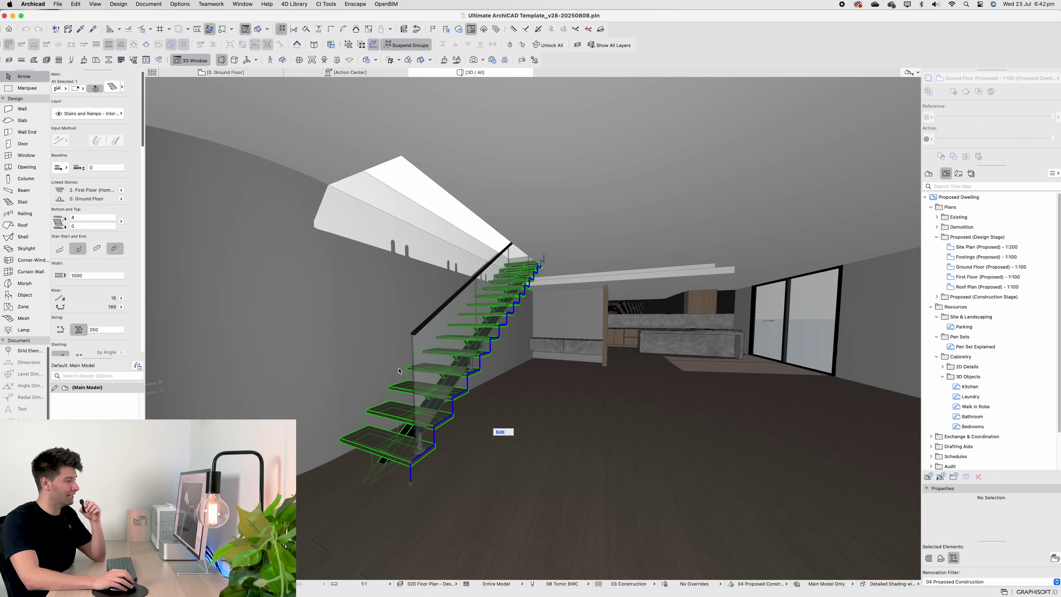
{"action": "scroll", "coordinate": [422, 447], "scroll_direction": "down", "scroll_amount": 1}
{"action": "middle_click_drag", "start_coordinate": [420, 447], "coordinate": [423, 448]}
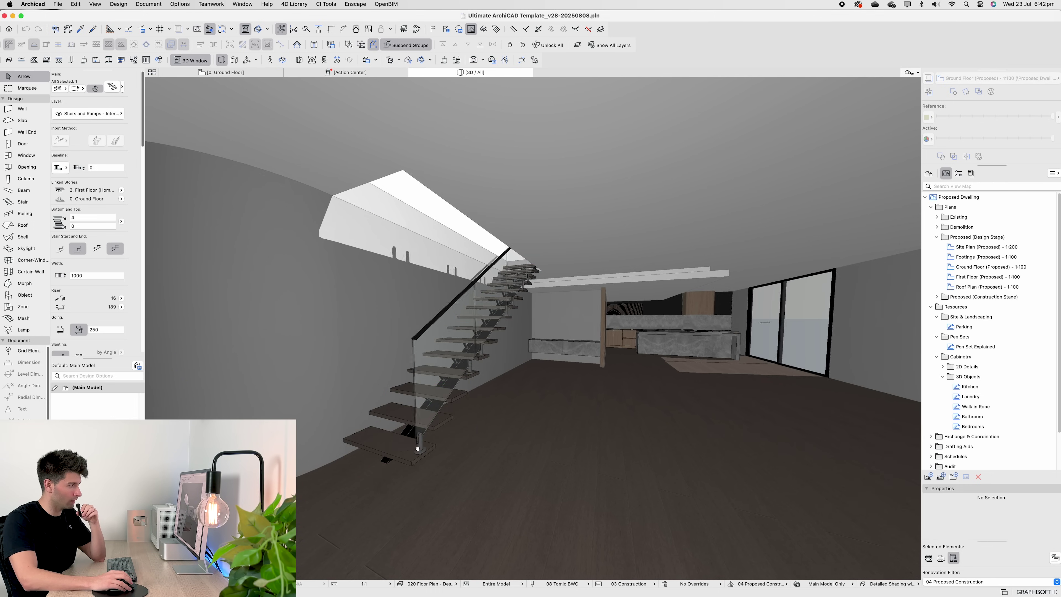
{"action": "left_click", "coordinate": [423, 447]}
- Look through the cabinetry 3D object worksheets from Kitchen through Laundry, Walk in Robe and Bathroom to Bedrooms
{"action": "left_click", "coordinate": [978, 387]}
{"action": "double_click", "coordinate": [978, 388]}
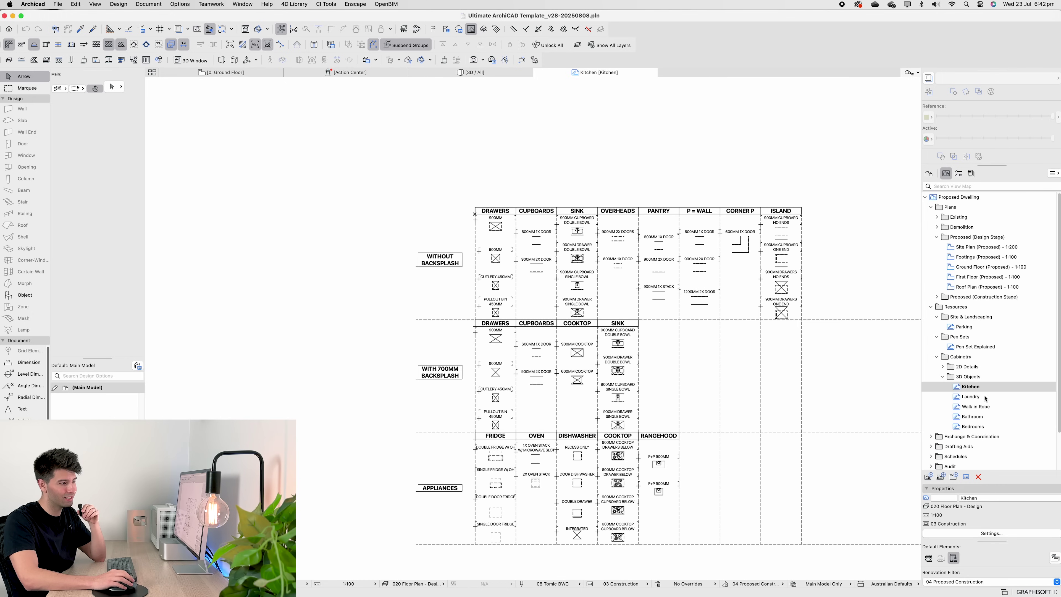
{"action": "key", "text": "Down"}
{"action": "key", "text": "Down"}
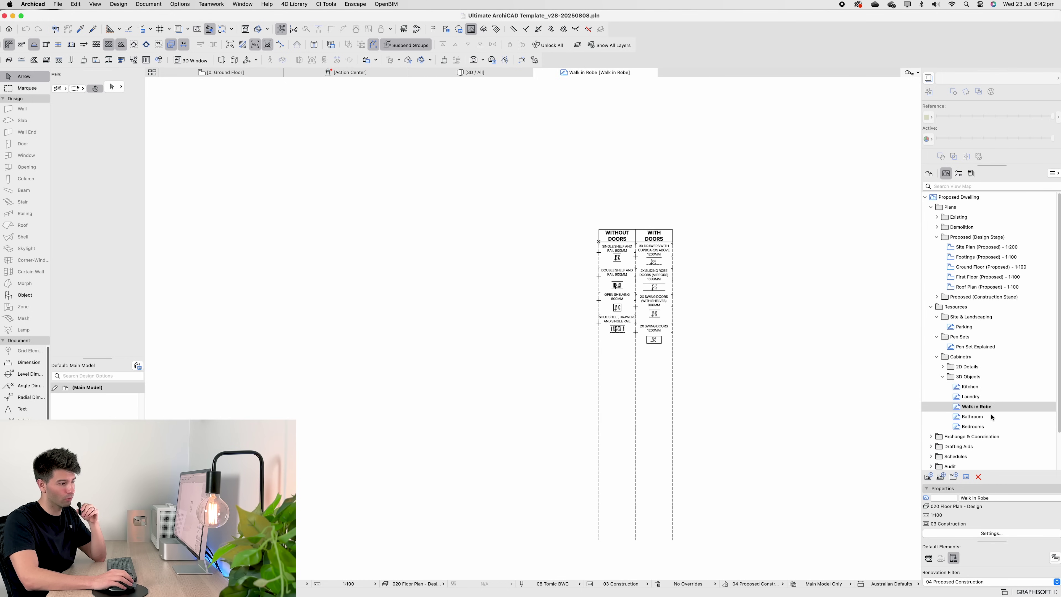
{"action": "key", "text": "Down"}
{"action": "key", "text": "Down"}
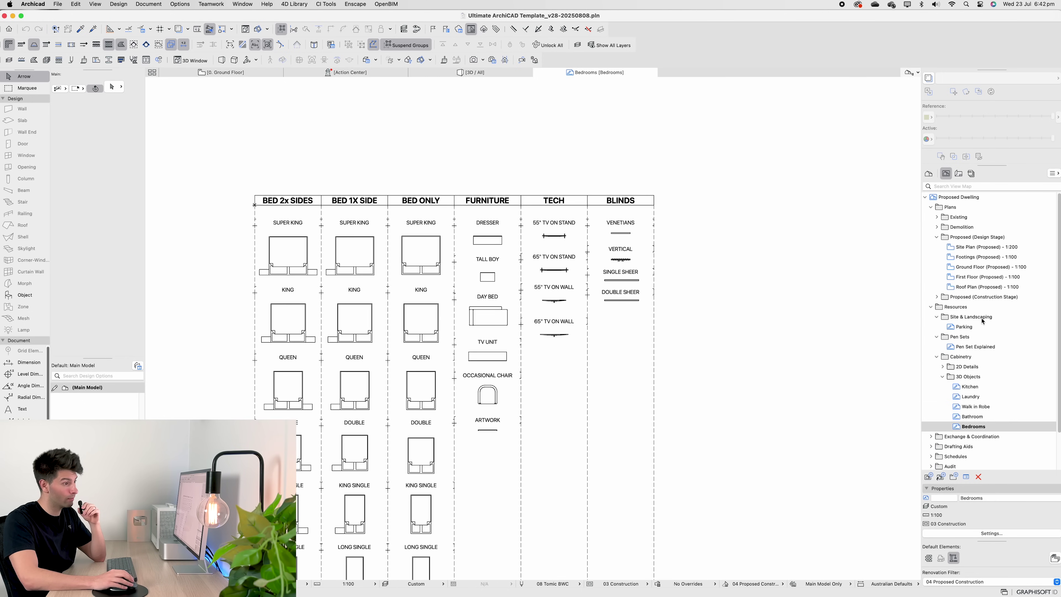
- Review the available stair favourites for the straight stair beside the garage on the ground floor plan, without applying one
{"action": "left_click", "coordinate": [261, 74]}
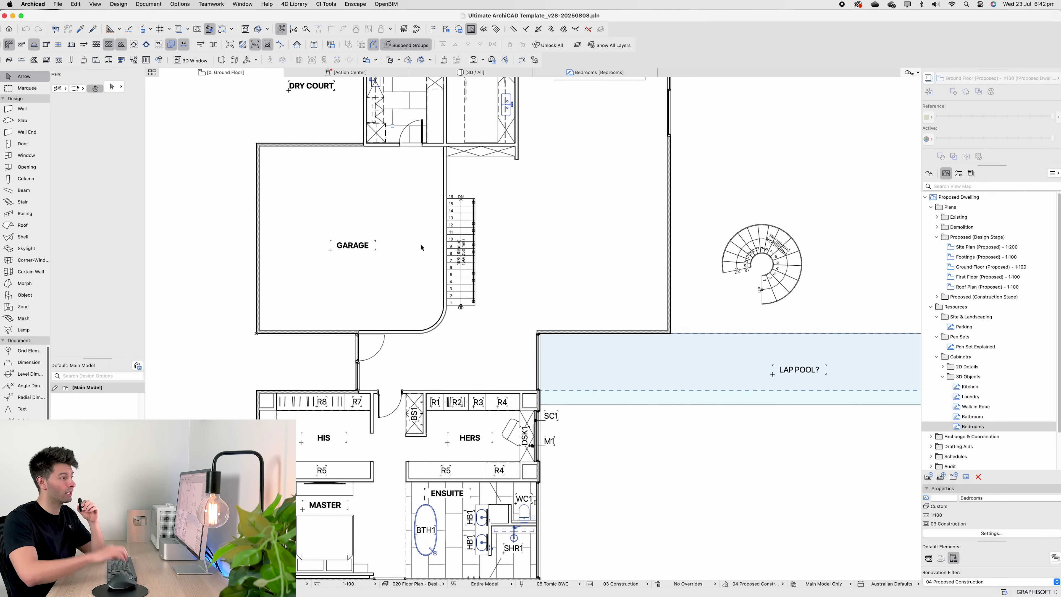
{"action": "scroll", "coordinate": [481, 263], "scroll_direction": "up", "scroll_amount": 5}
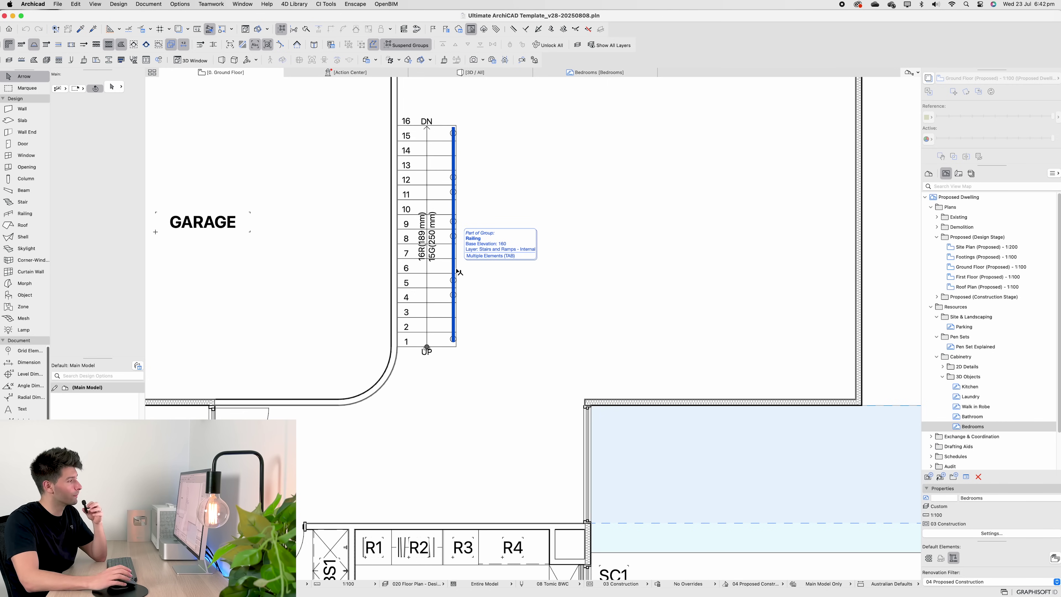
{"action": "left_click", "coordinate": [434, 256]}
{"action": "key", "text": "super+t"}
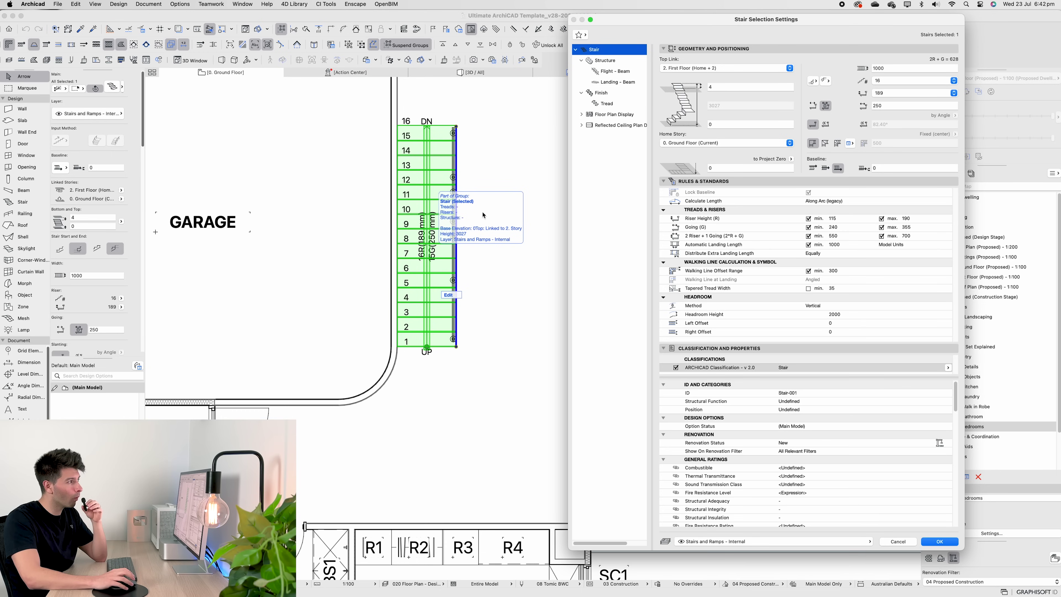
{"action": "left_click", "coordinate": [581, 35]}
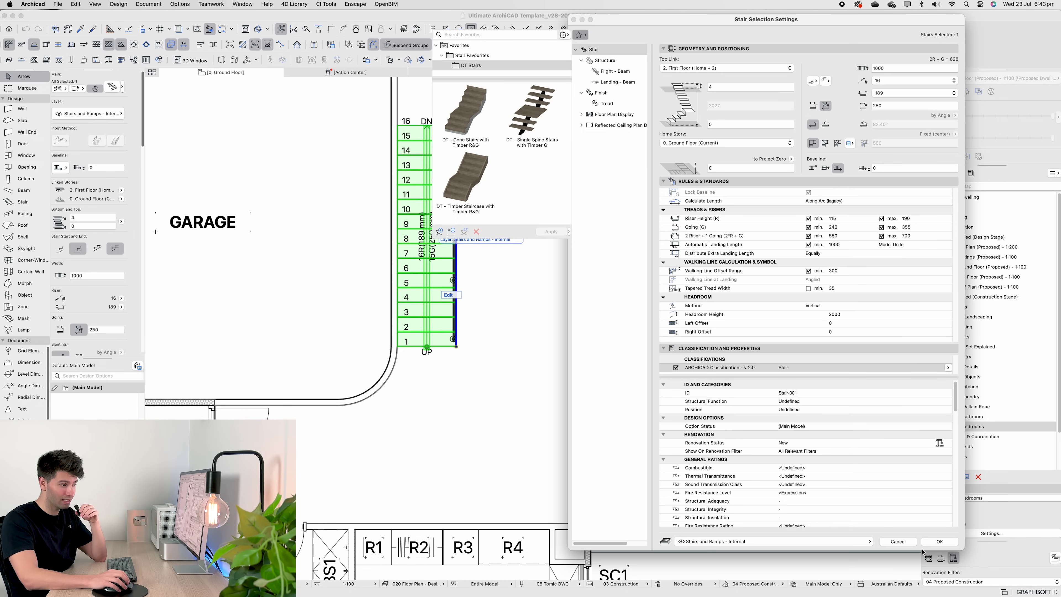
{"action": "left_click", "coordinate": [895, 540]}
{"action": "left_click", "coordinate": [894, 541]}
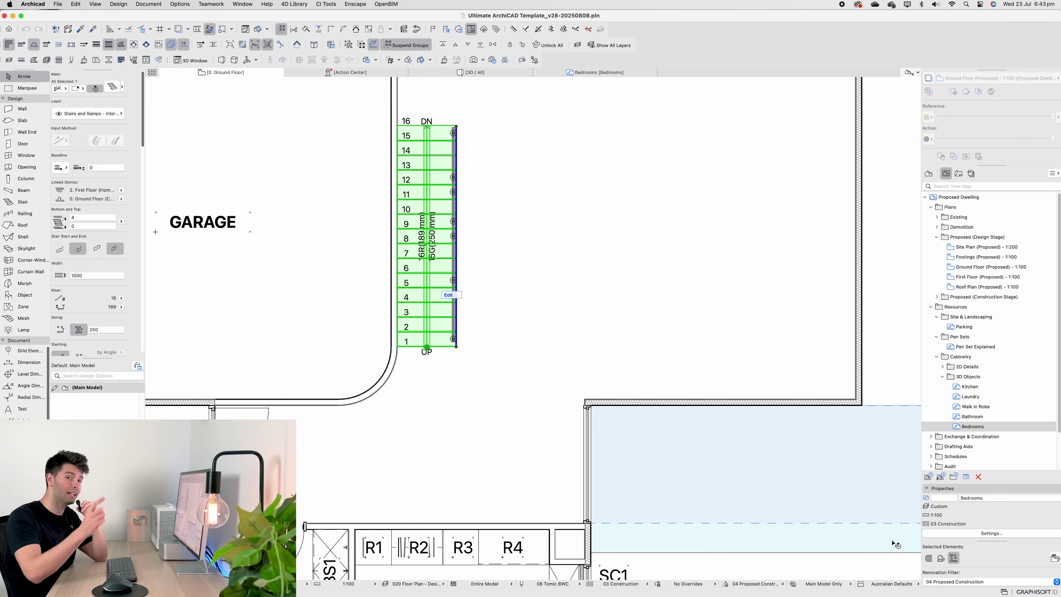
- Review the DT Railing favourites in the default railing settings without applying one
{"action": "left_click", "coordinate": [26, 212]}
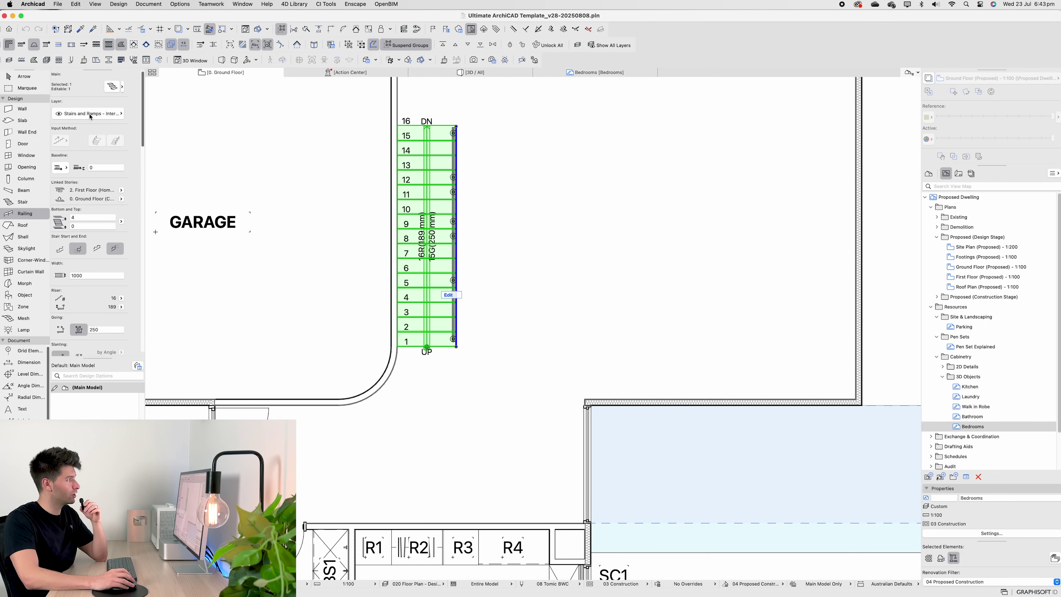
{"action": "left_click", "coordinate": [109, 87]}
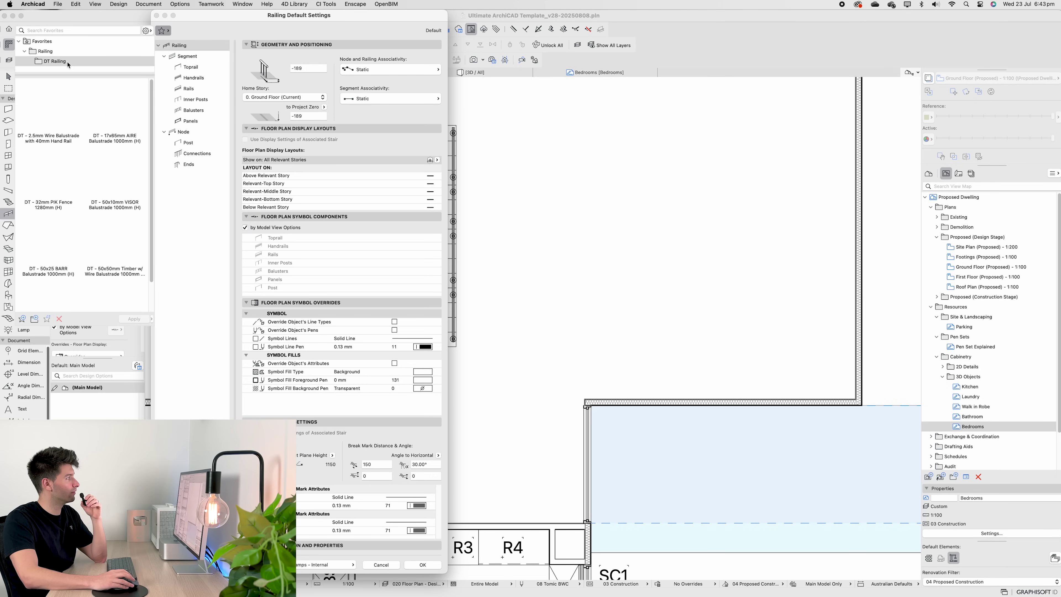
{"action": "left_click", "coordinate": [67, 61]}
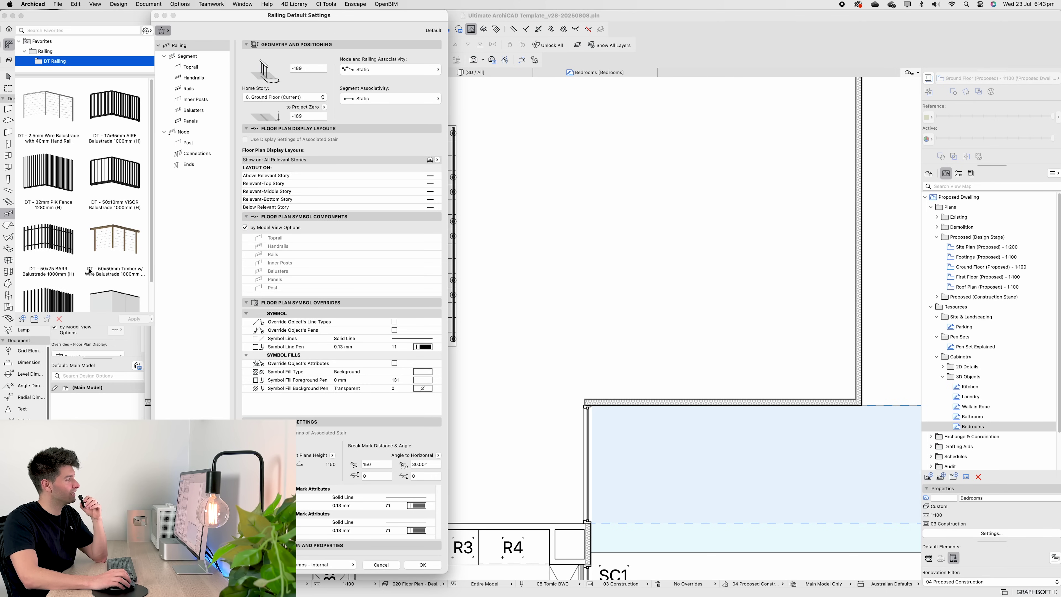
{"action": "scroll", "coordinate": [90, 271], "scroll_direction": "down", "scroll_amount": 2}
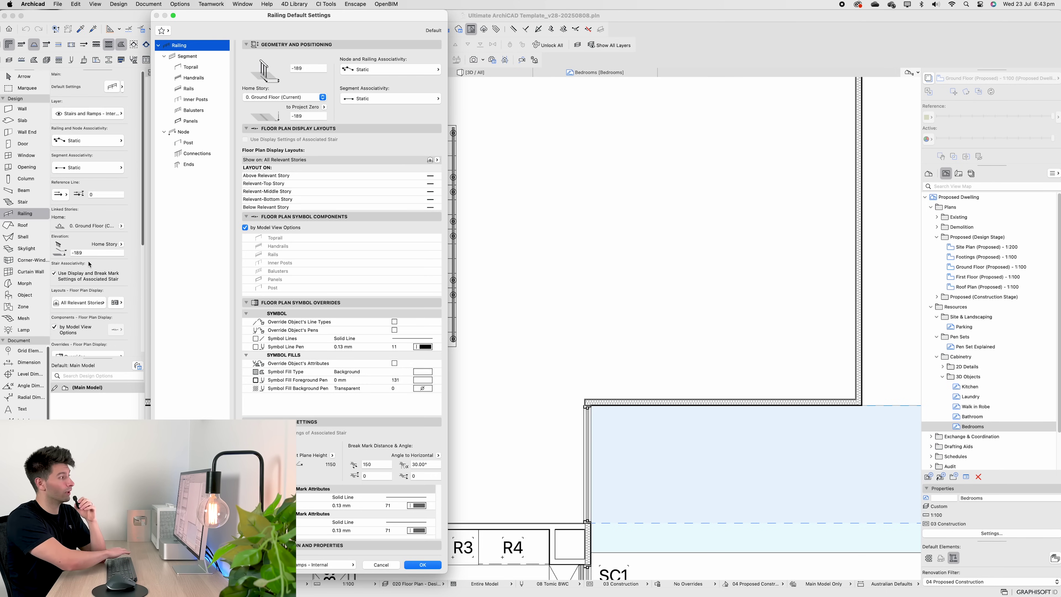
{"action": "left_click", "coordinate": [381, 564]}
- Open the stair's settings from the 3D model and compare the automatic going depth range with the fixed 250 mm going
{"action": "left_click", "coordinate": [479, 73]}
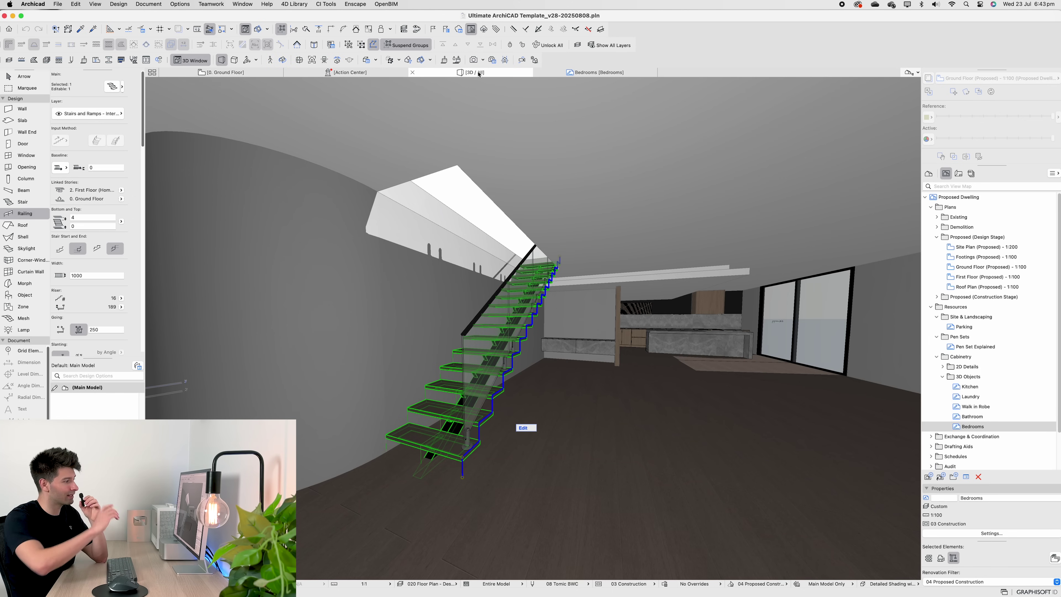
{"action": "double_click", "coordinate": [527, 294]}
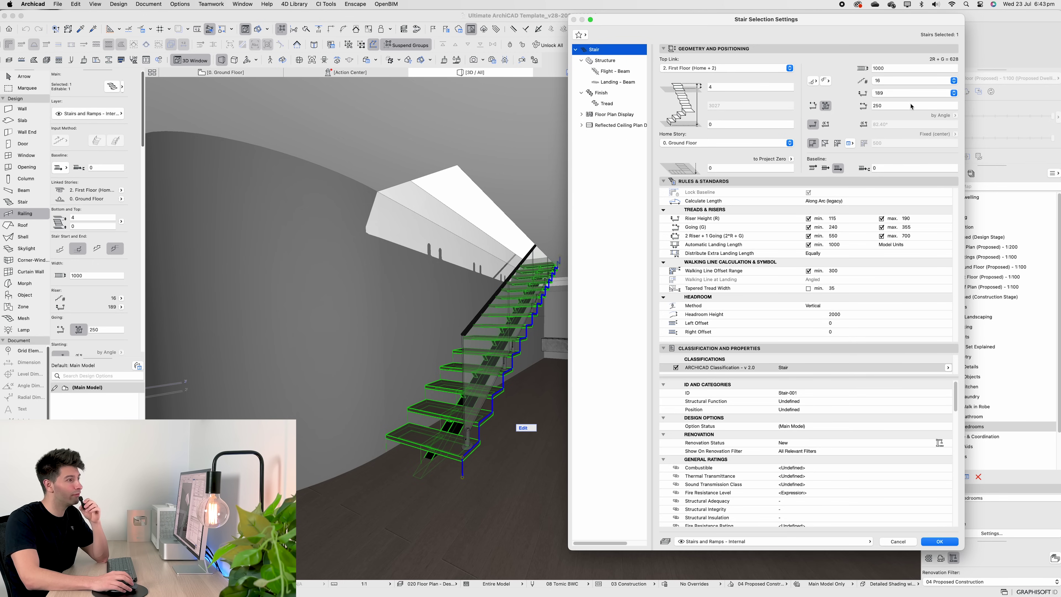
{"action": "left_click", "coordinate": [814, 105]}
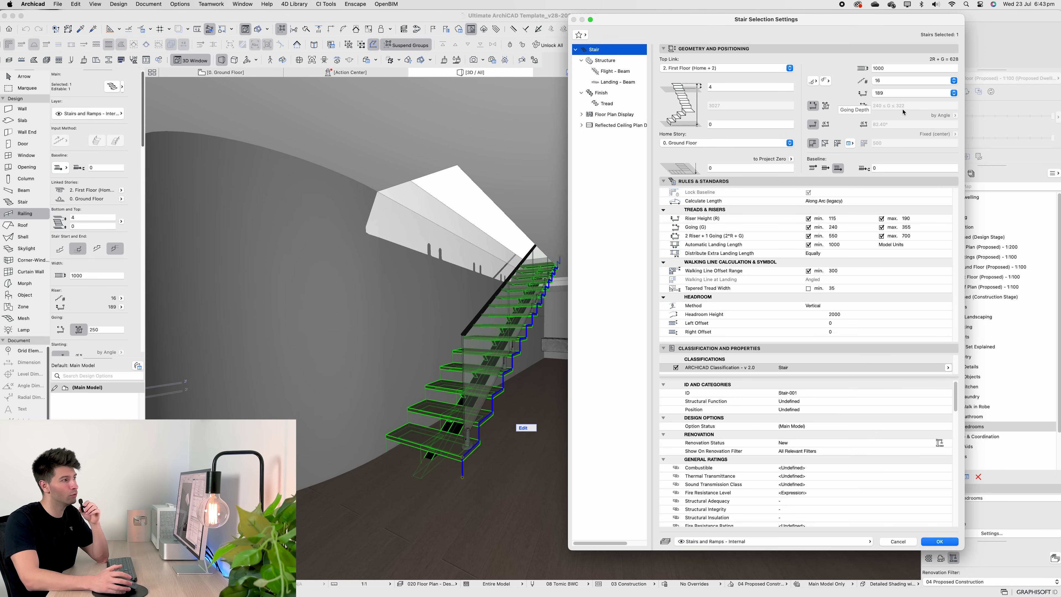
{"action": "left_click", "coordinate": [826, 105]}
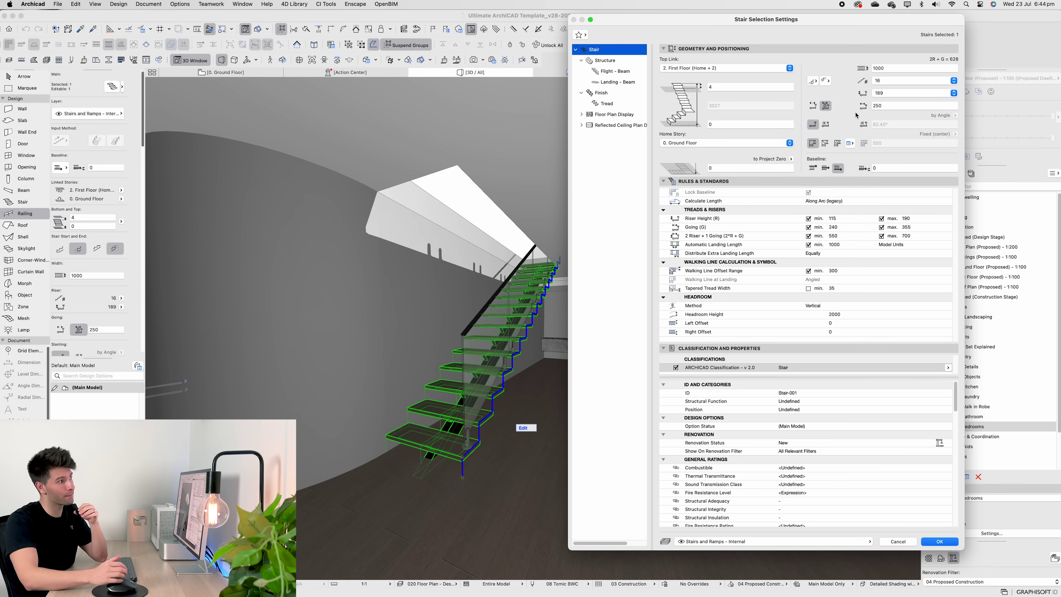
- Try 17 and 18 risers for the stair and return the number of risers to 16
{"action": "left_click", "coordinate": [903, 83]}
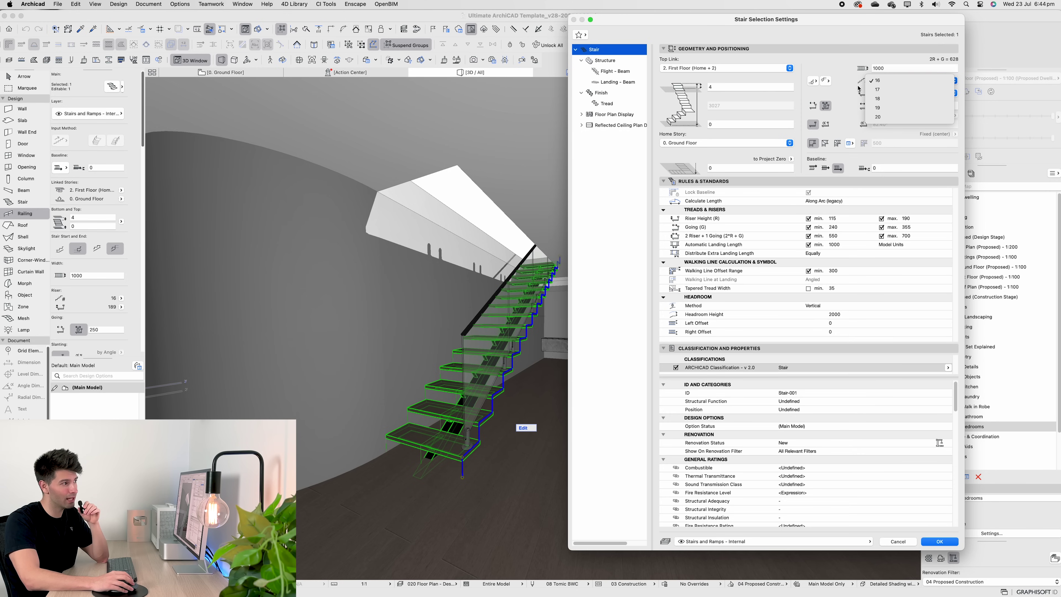
{"action": "left_click", "coordinate": [919, 84]}
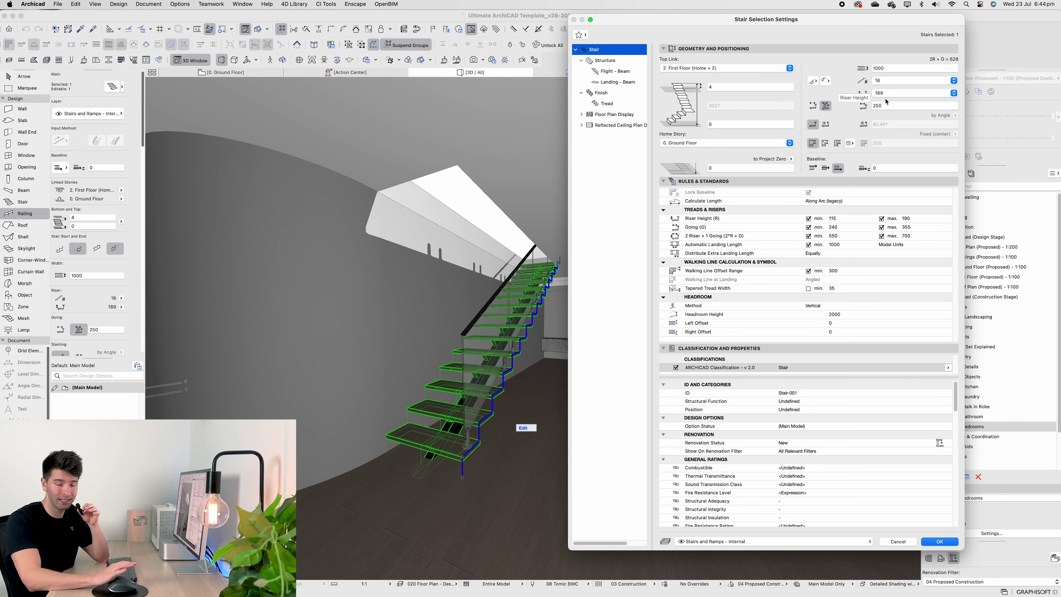
{"action": "left_click", "coordinate": [894, 80]}
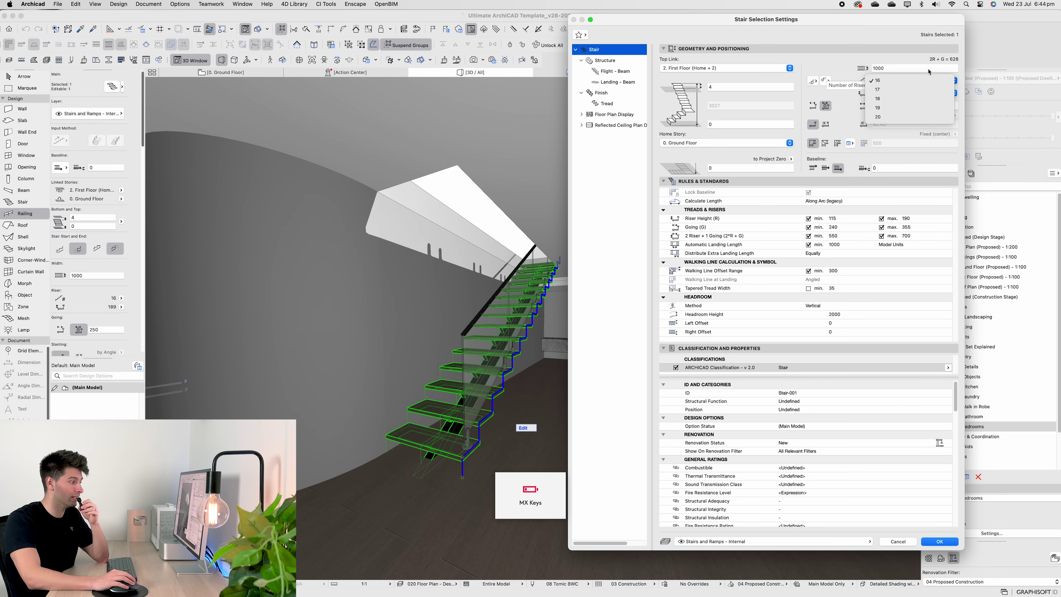
{"action": "left_click", "coordinate": [879, 89]}
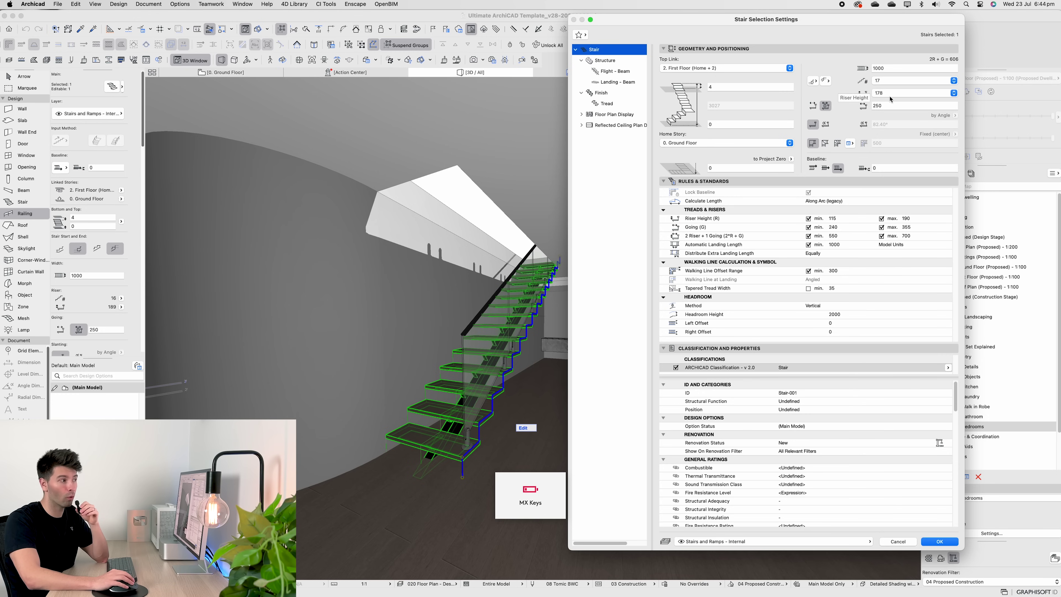
{"action": "left_click", "coordinate": [899, 83]}
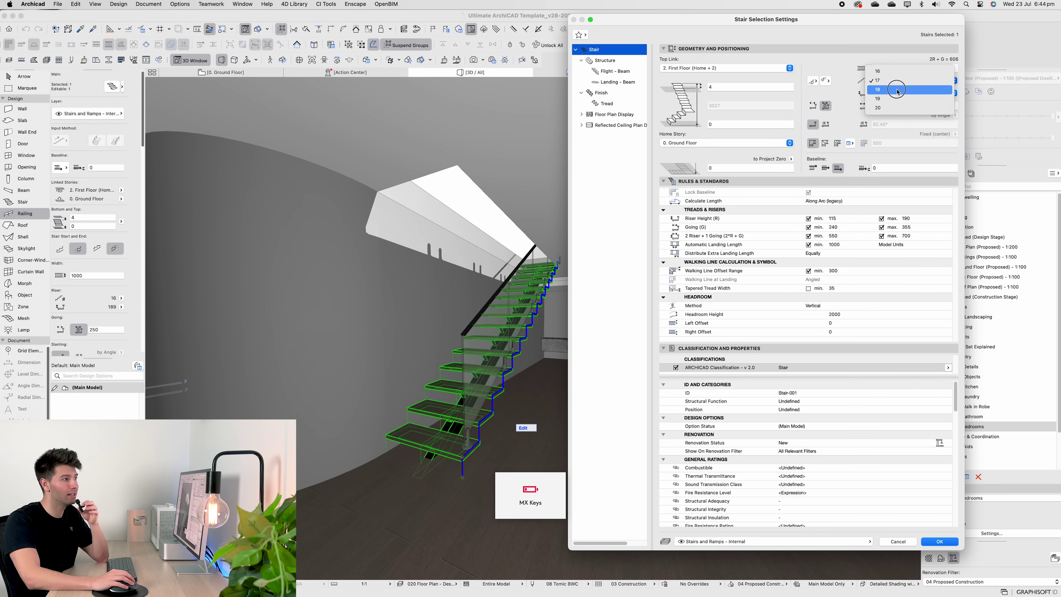
{"action": "left_click", "coordinate": [899, 89]}
{"action": "left_click", "coordinate": [900, 79]}
{"action": "left_click", "coordinate": [898, 63]}
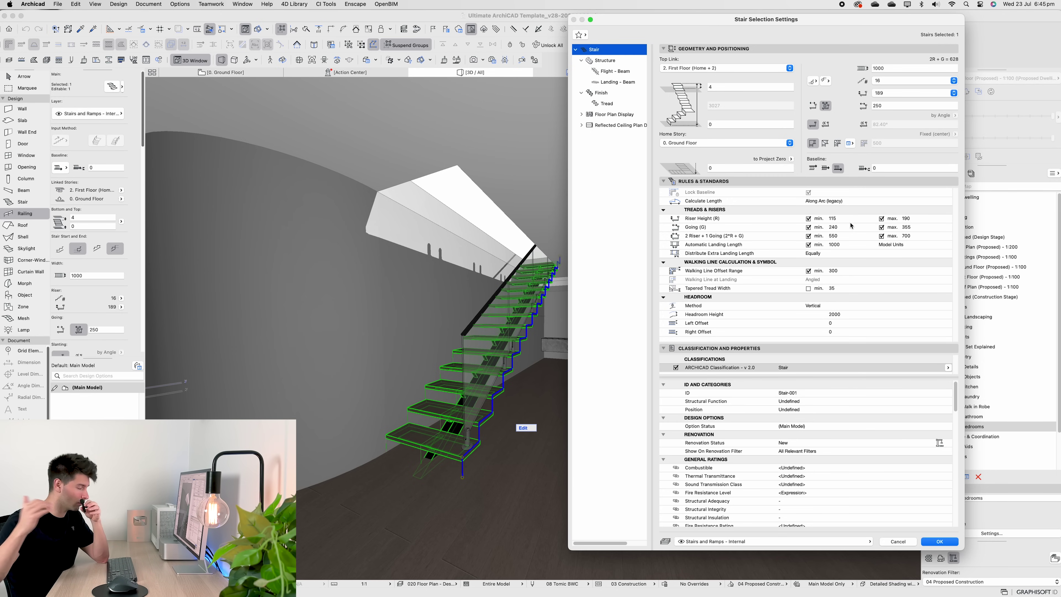
- Examine the stair's structure settings, including the flight beam's start and end support connections and the landing beam
{"action": "left_click", "coordinate": [613, 63]}
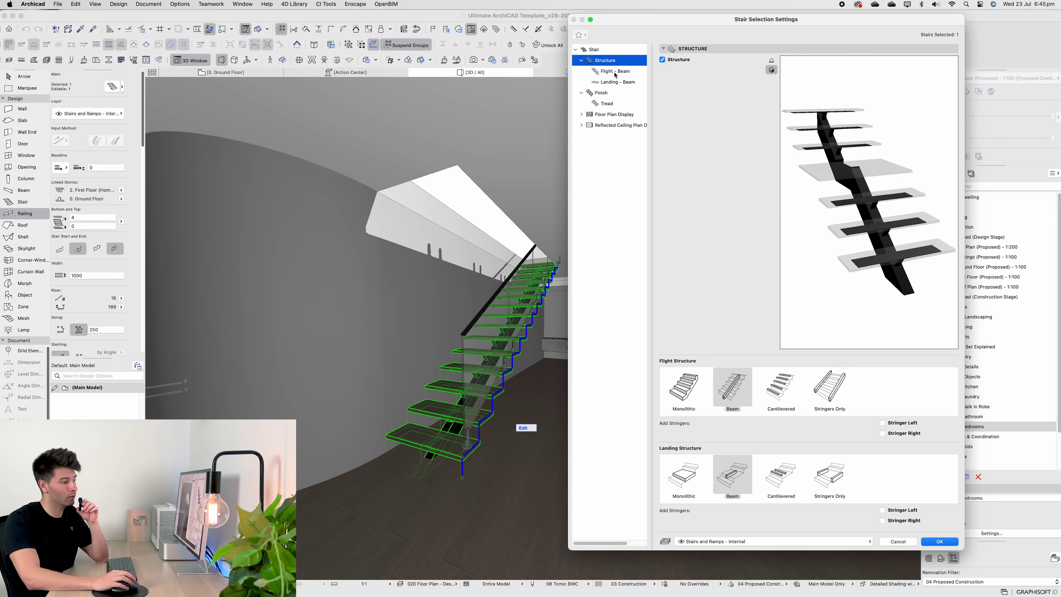
{"action": "left_click", "coordinate": [615, 72]}
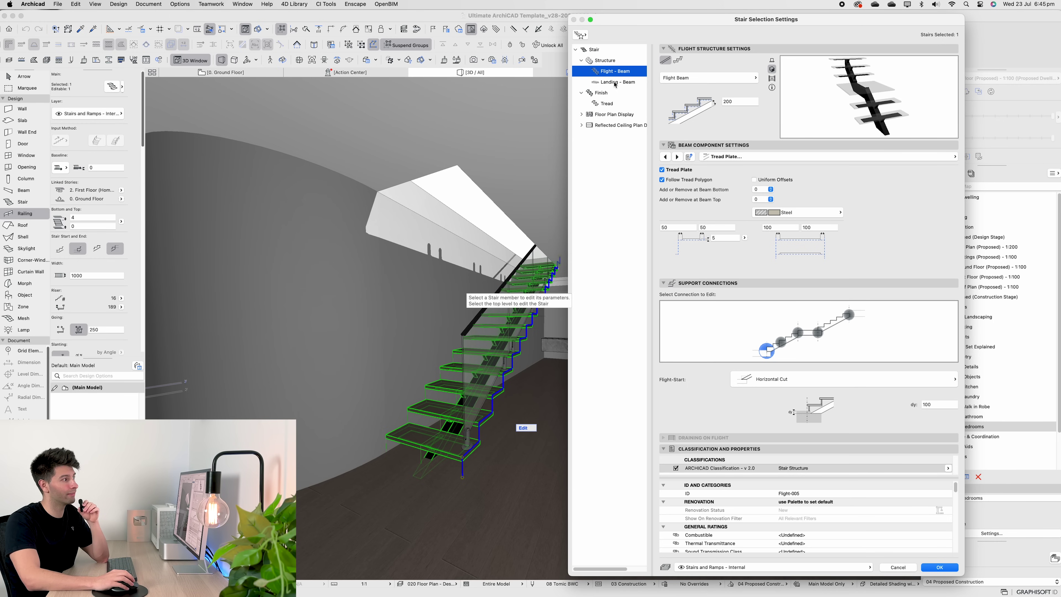
{"action": "left_click", "coordinate": [779, 341]}
{"action": "left_click", "coordinate": [849, 314]}
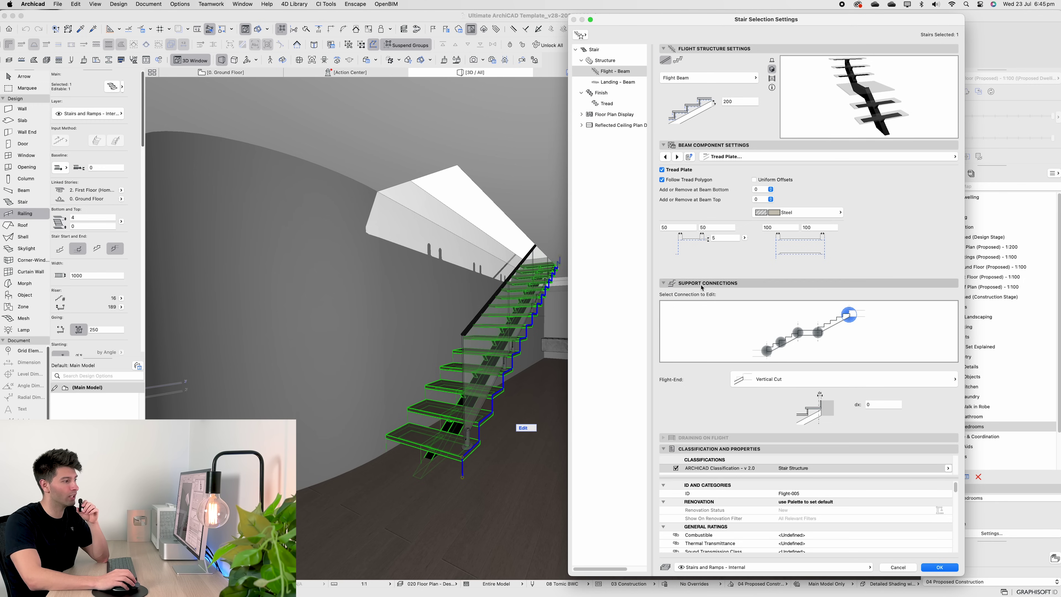
{"action": "left_click", "coordinate": [622, 81]}
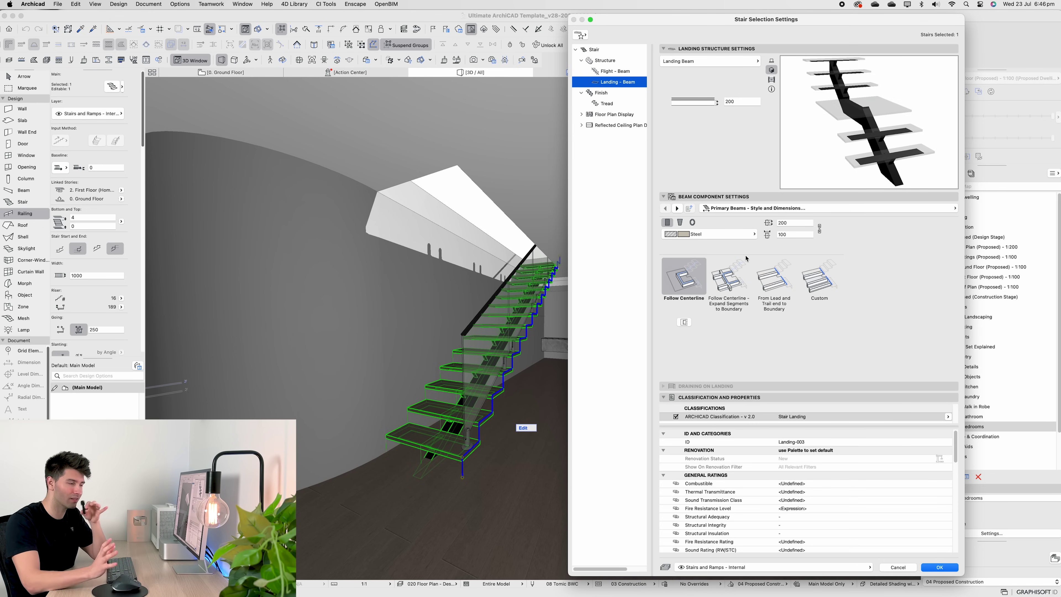
- Examine the stair's finish, tread and floor plan display settings, and accept the stair settings
{"action": "left_click", "coordinate": [619, 94]}
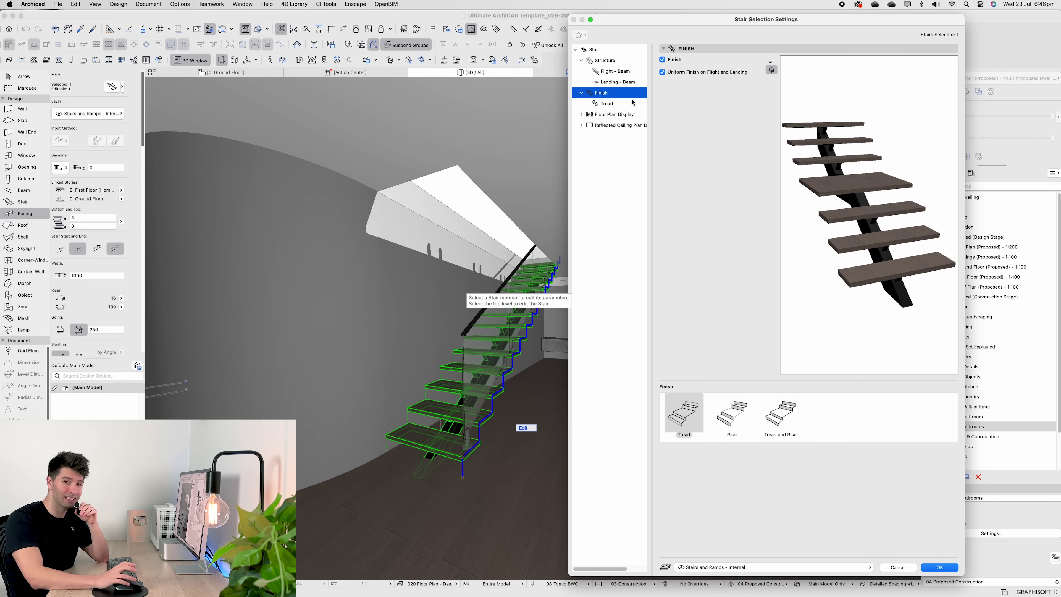
{"action": "left_click", "coordinate": [622, 104]}
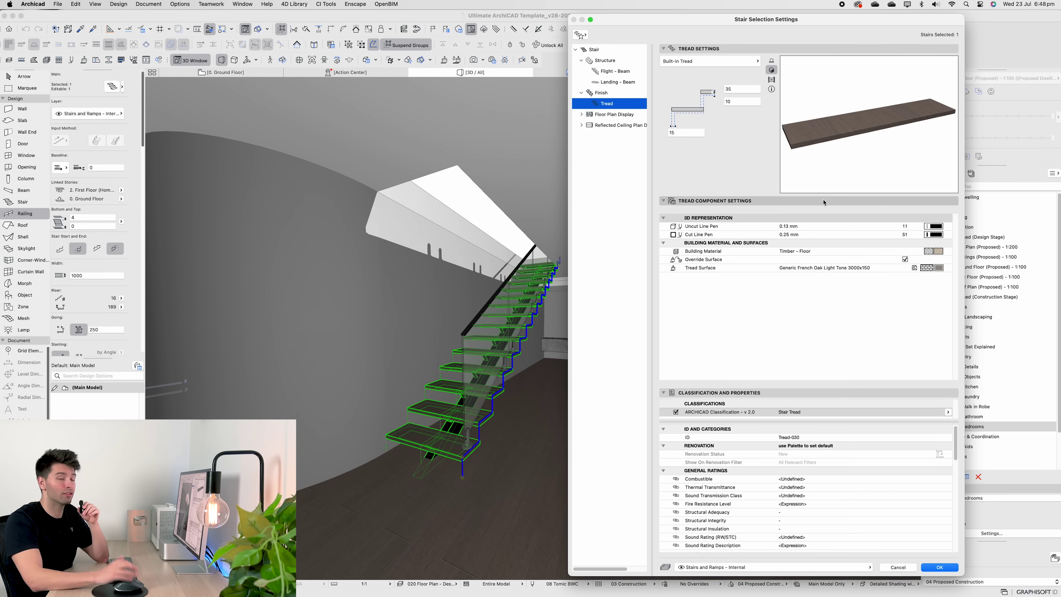
{"action": "left_click", "coordinate": [614, 114]}
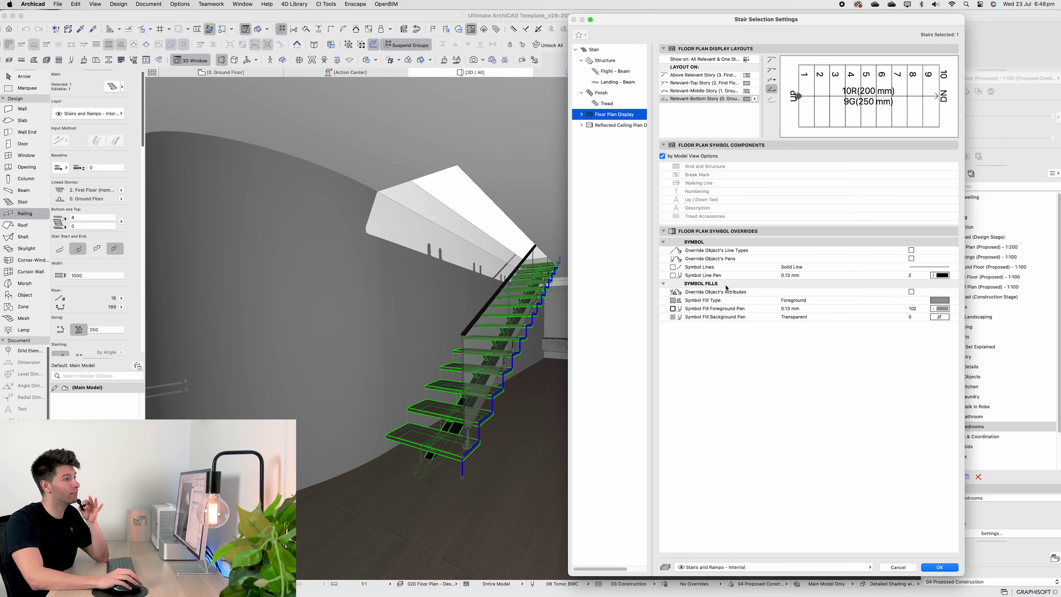
{"action": "left_click", "coordinate": [940, 568]}
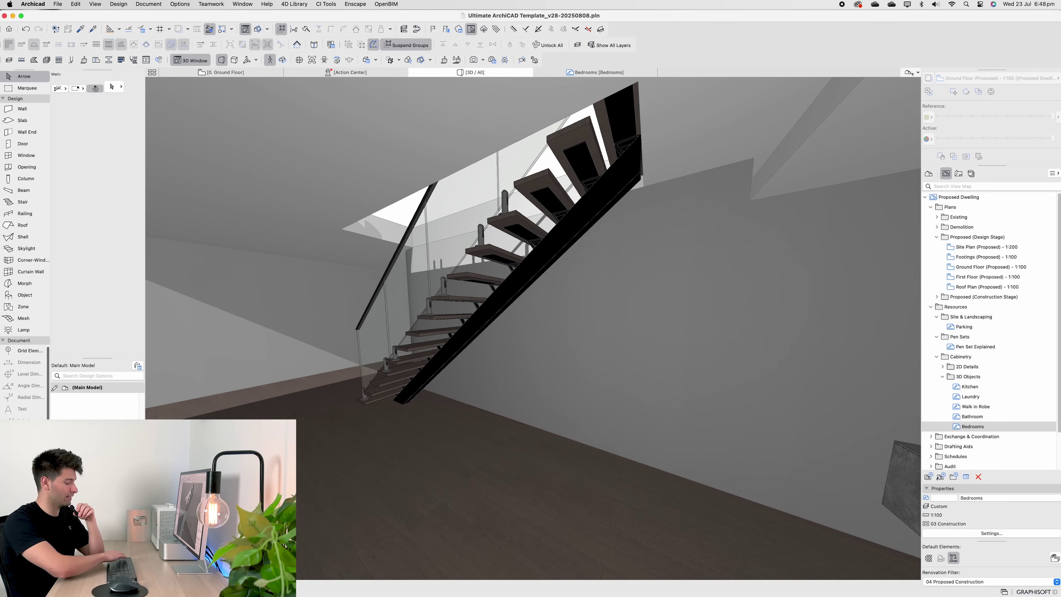
- Try the DT - Conc Stairs with Timber R&G favourite on the stair and inspect the concrete flight in 3D
{"action": "key", "text": "Escape"}
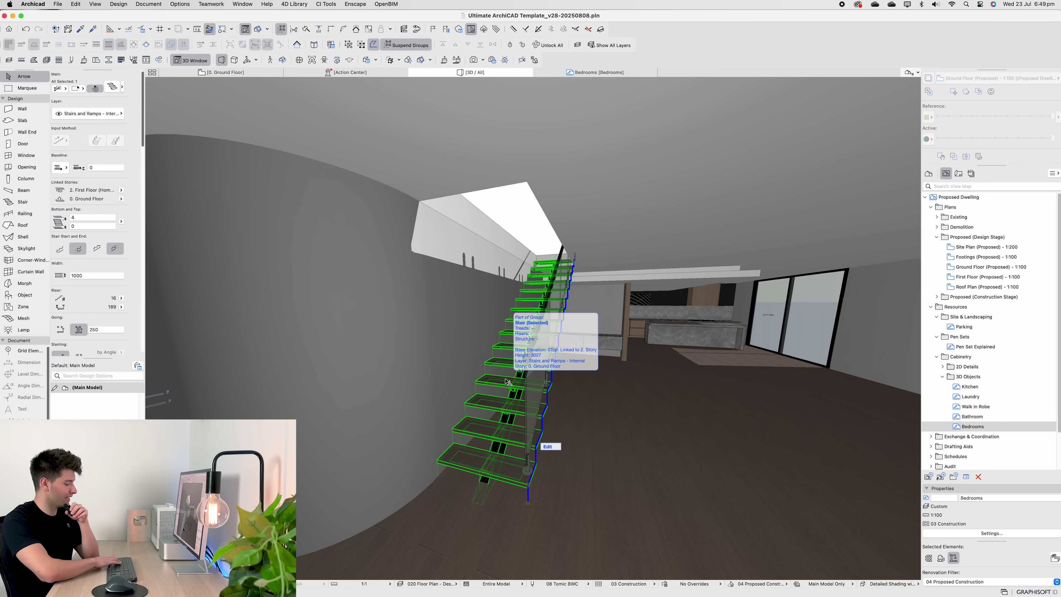
{"action": "key", "text": "super+t"}
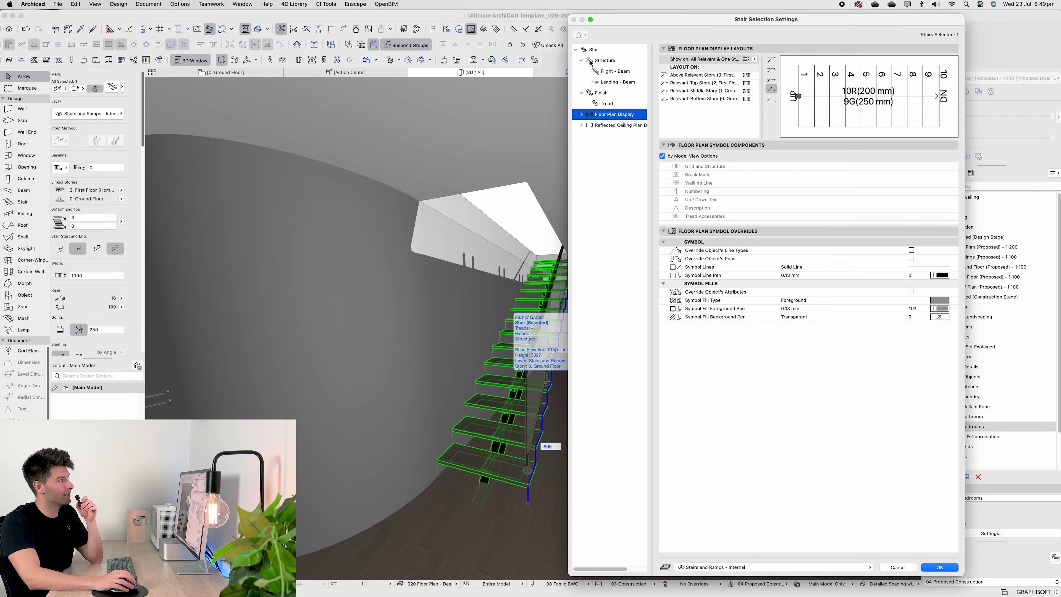
{"action": "left_click", "coordinate": [593, 49]}
{"action": "left_click", "coordinate": [580, 35]}
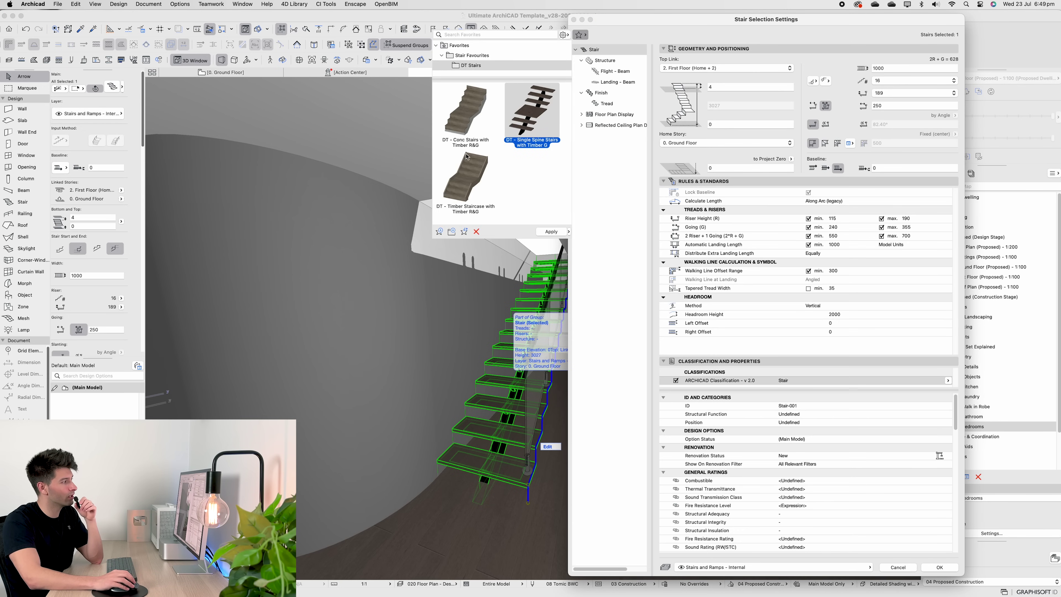
{"action": "left_click", "coordinate": [474, 116]}
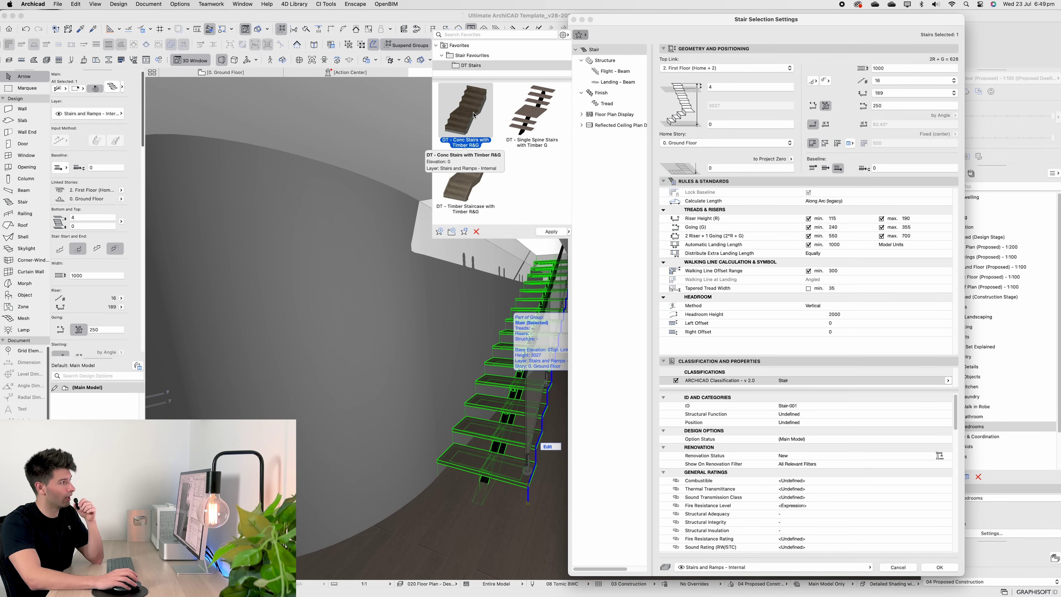
{"action": "double_click", "coordinate": [474, 116]}
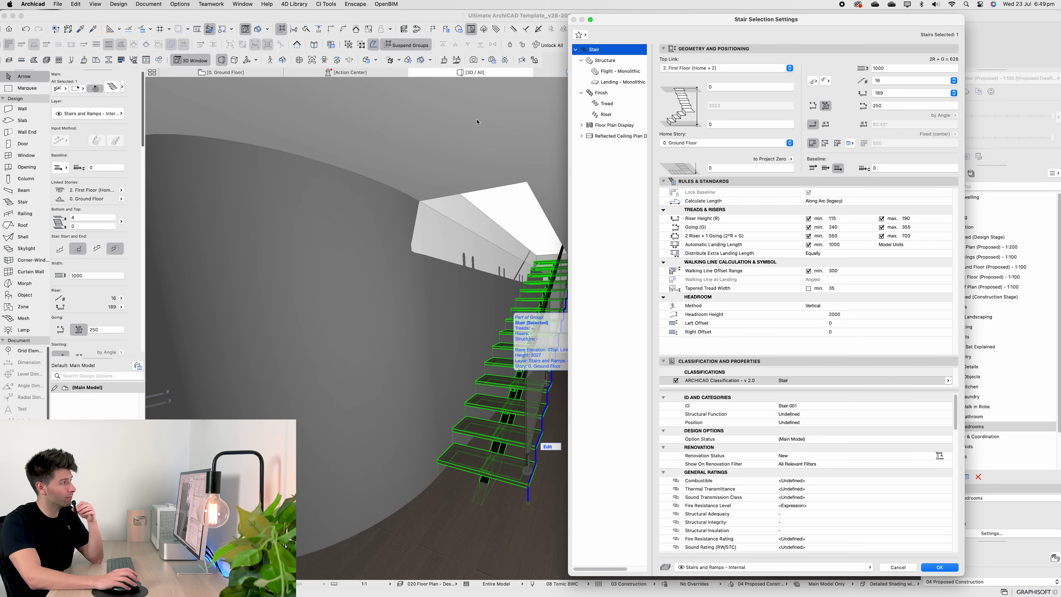
{"action": "left_click", "coordinate": [940, 567]}
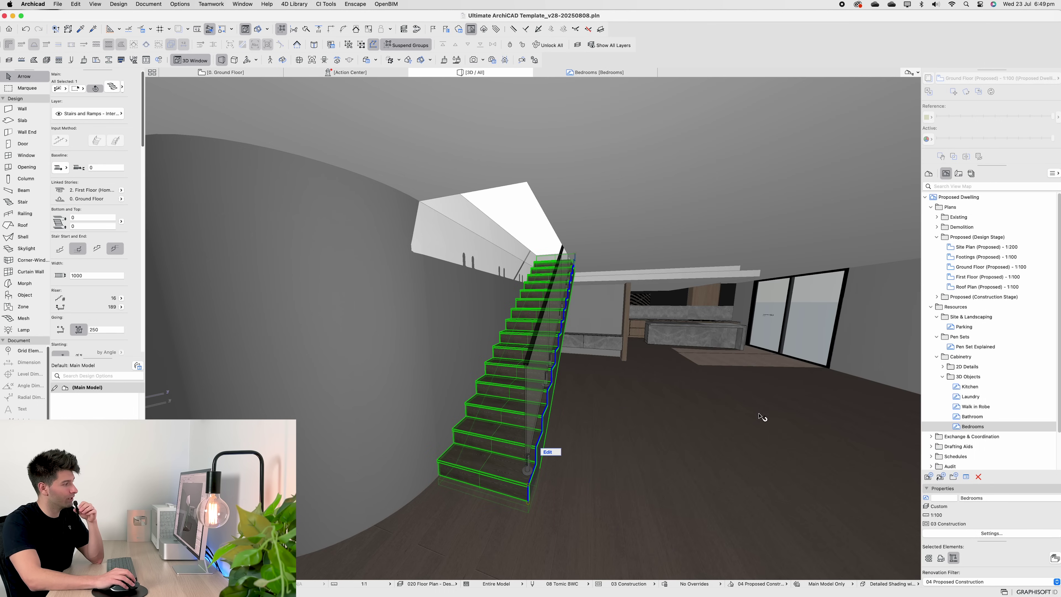
{"action": "middle_click_drag", "start_coordinate": [538, 345], "coordinate": [397, 323]}
{"action": "key", "text": "Escape"}
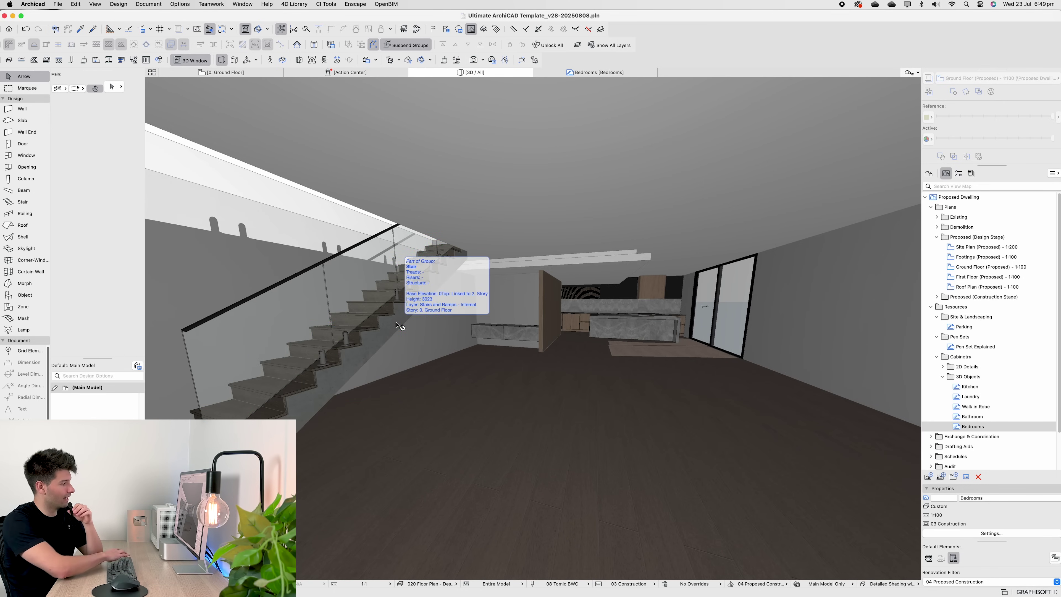
{"action": "middle_click_drag", "start_coordinate": [319, 418], "coordinate": [336, 403]}
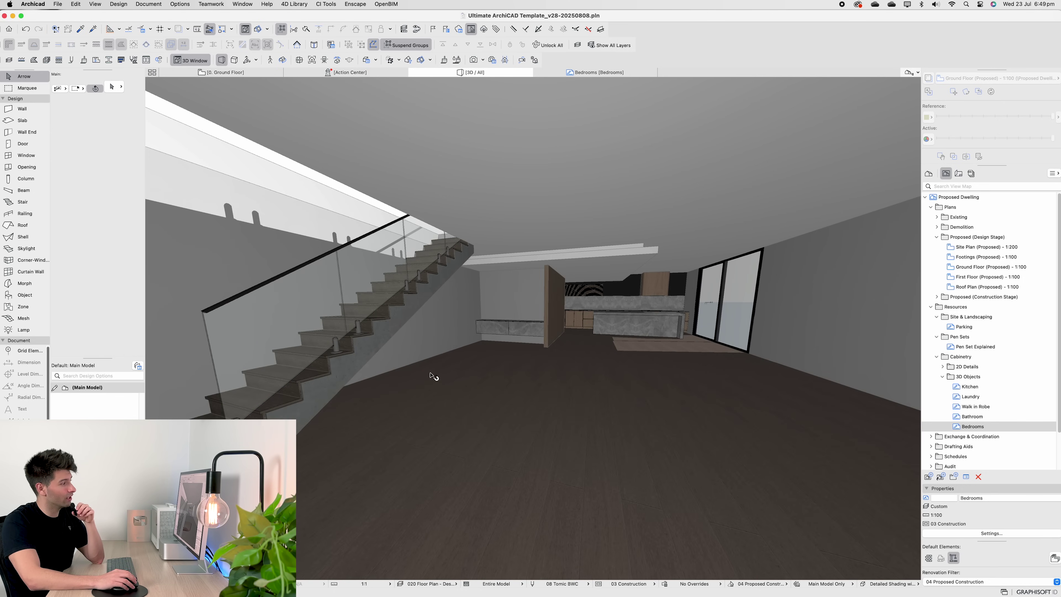
{"action": "middle_click_drag", "start_coordinate": [348, 407], "coordinate": [493, 394], "text": "shift"}
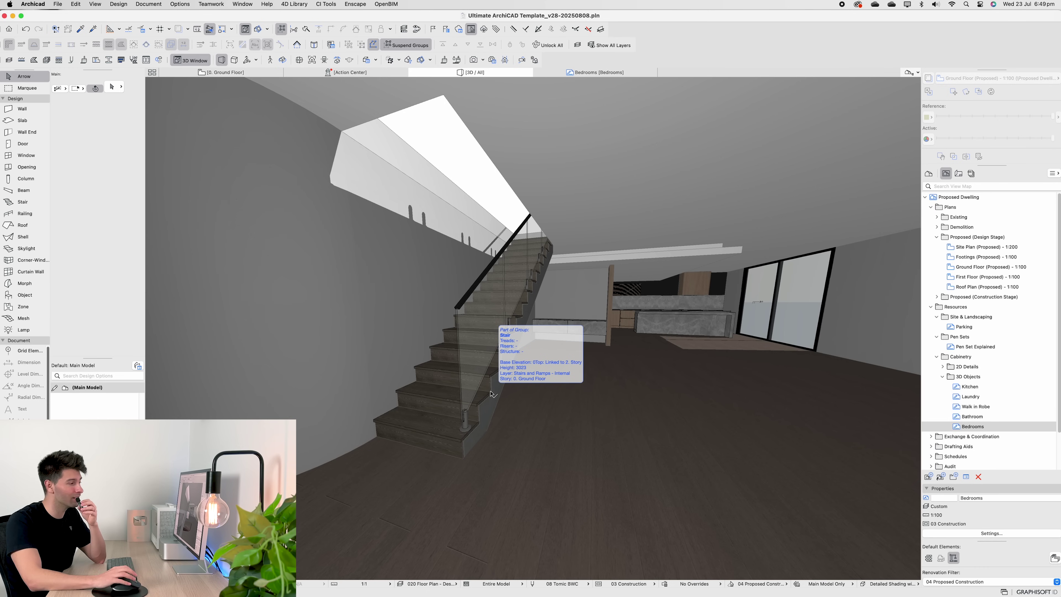
- Try the DT - Timber Staircase with Timber R&G favourite on the stair, and undo both favourite changes
{"action": "double_click", "coordinate": [486, 401]}
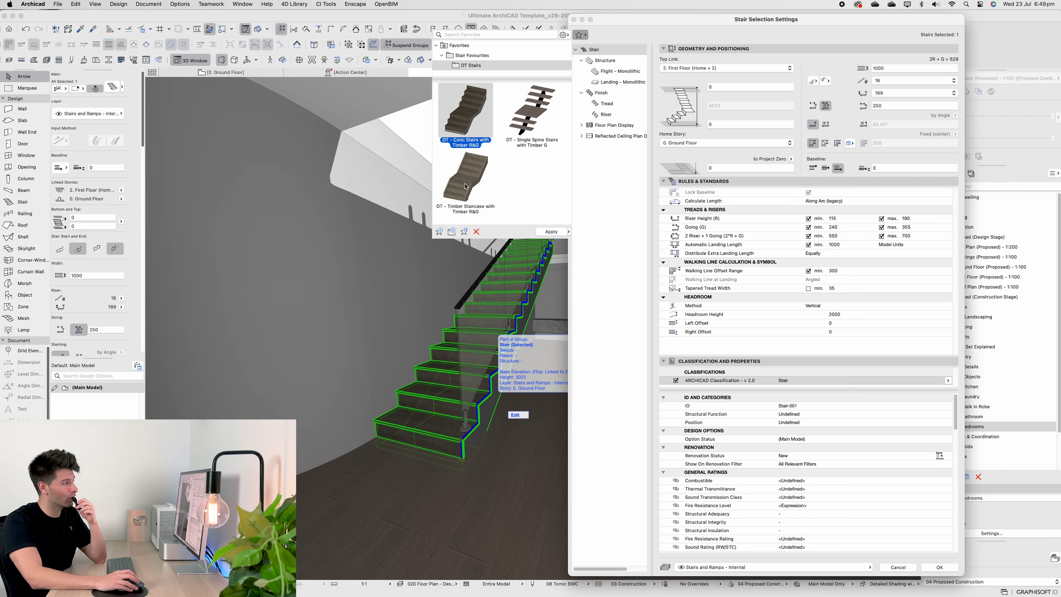
{"action": "double_click", "coordinate": [466, 187]}
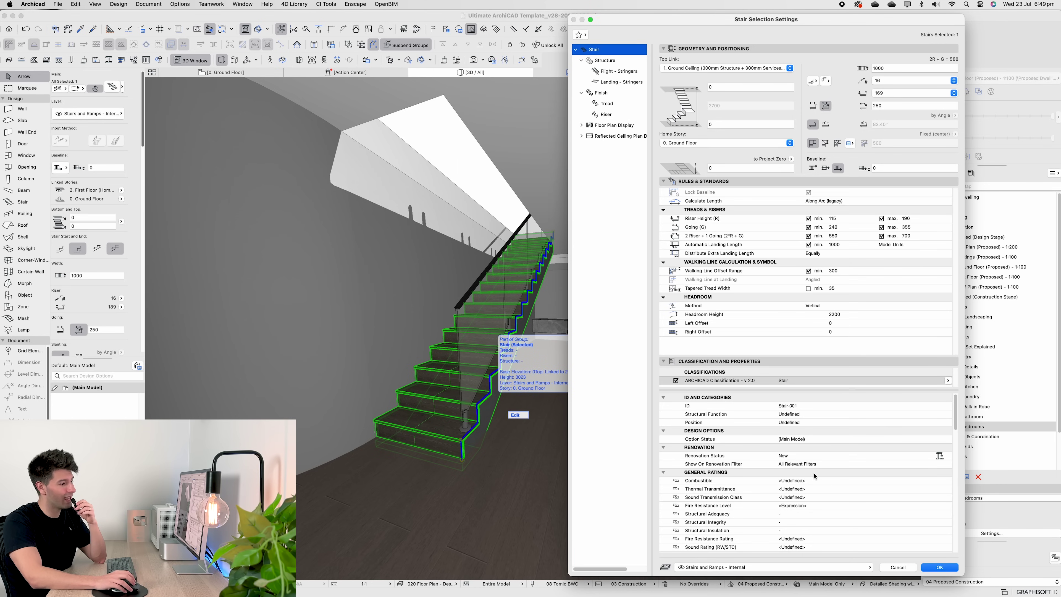
{"action": "left_click", "coordinate": [945, 567]}
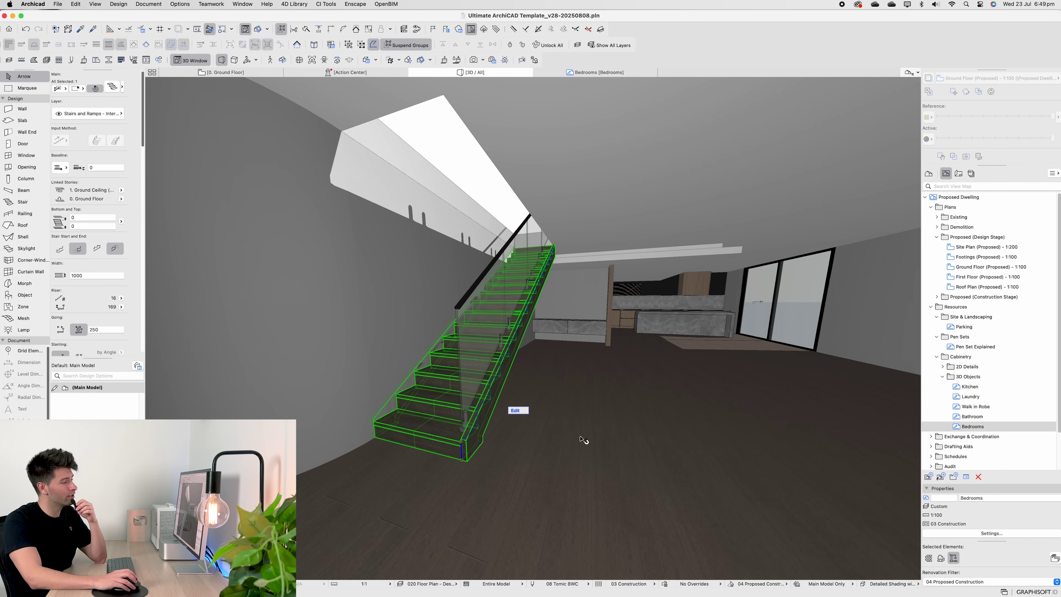
{"action": "middle_click_drag", "start_coordinate": [525, 401], "coordinate": [423, 406], "text": "shift"}
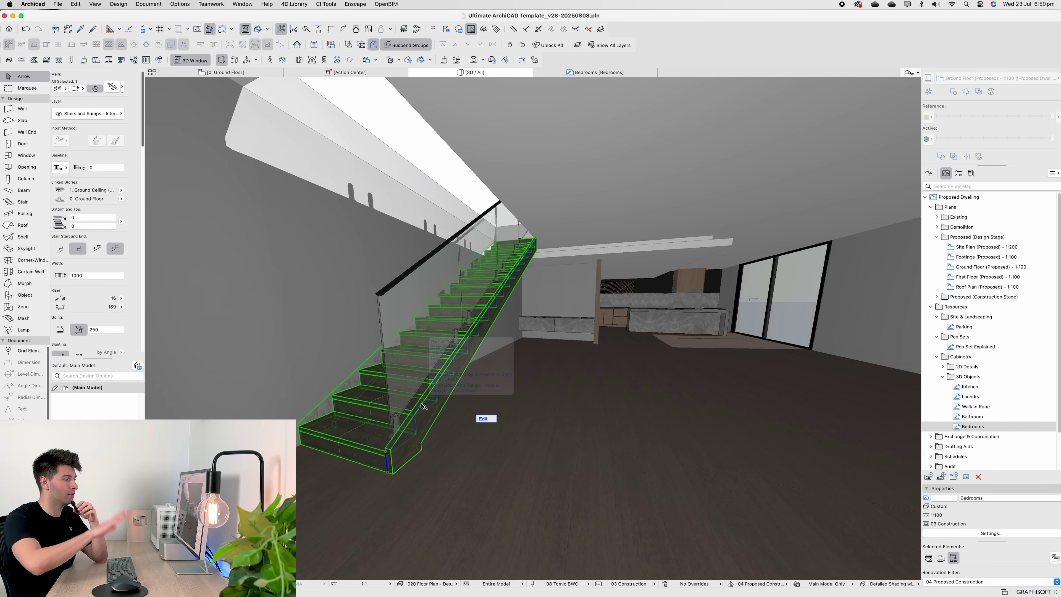
{"action": "mouse_move", "coordinate": [520, 306]}
{"action": "middle_mouse_down"}
{"action": "mouse_move", "coordinate": [330, 174]}
{"action": "mouse_move", "coordinate": [559, 191]}
{"action": "mouse_move", "coordinate": [493, 296]}
{"action": "mouse_move", "coordinate": [450, 294]}
{"action": "mouse_move", "coordinate": [527, 289]}
{"action": "middle_mouse_up"}
{"action": "key", "text": "super+z"}
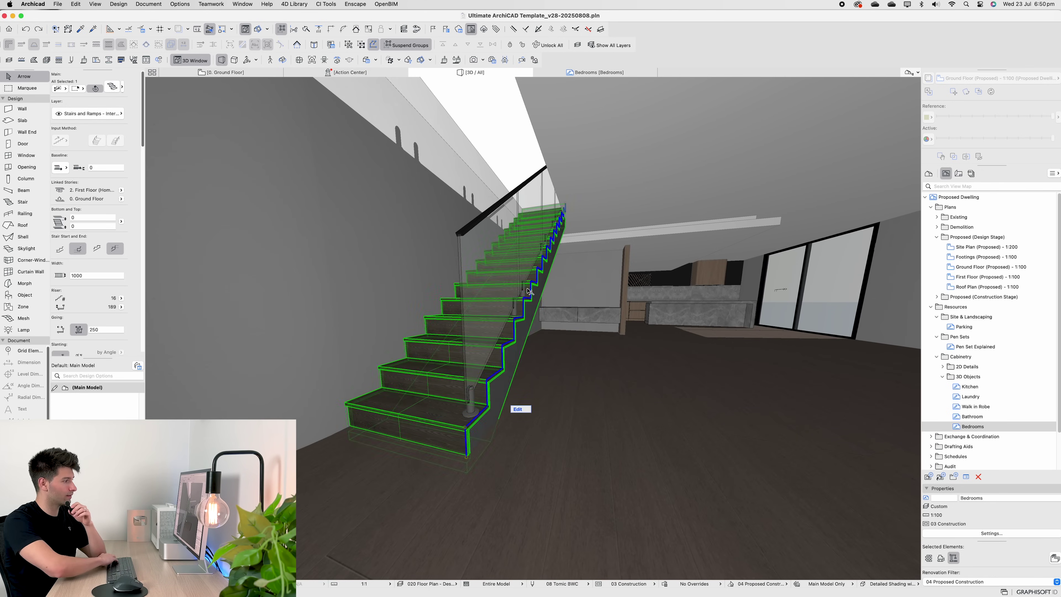
{"action": "key", "text": "Escape"}
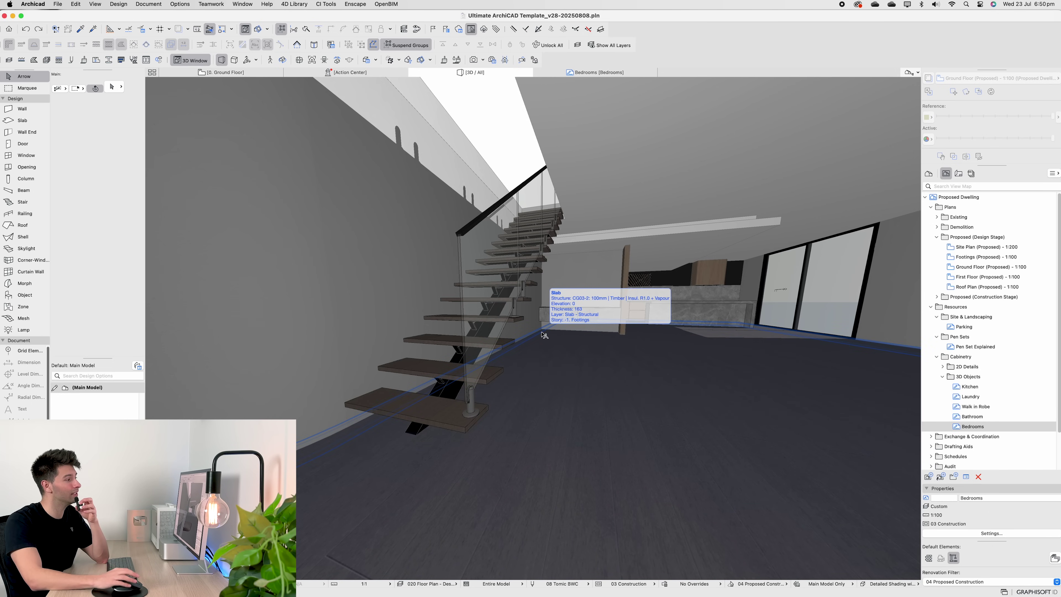
- Select the glass railing on the stair and examine its panels and base fixings along the flight
{"action": "middle_click_drag", "start_coordinate": [544, 334], "coordinate": [468, 363]}
{"action": "left_click", "coordinate": [468, 363]}
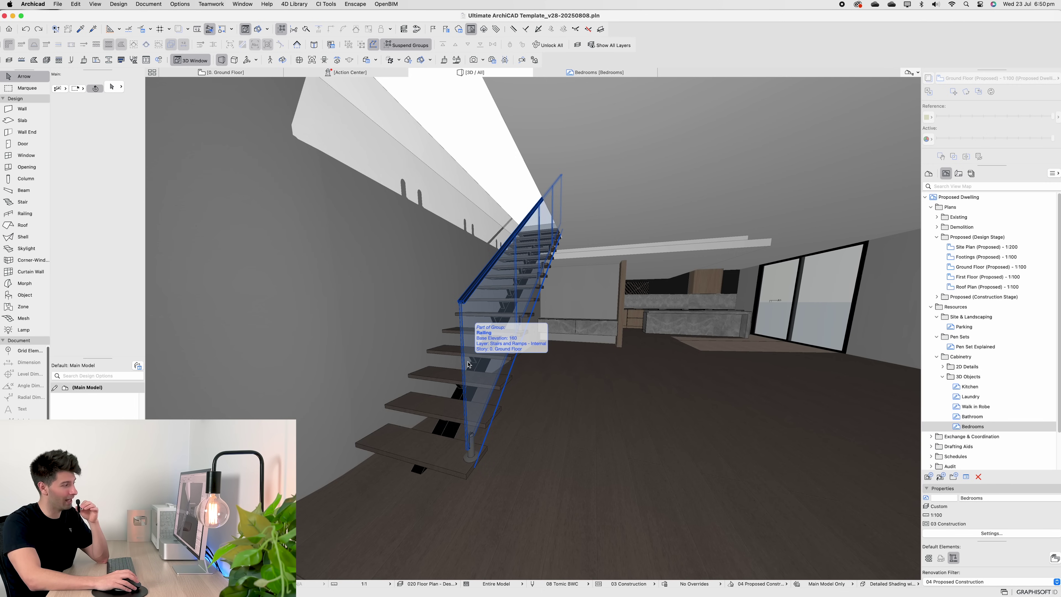
{"action": "left_click", "coordinate": [475, 361]}
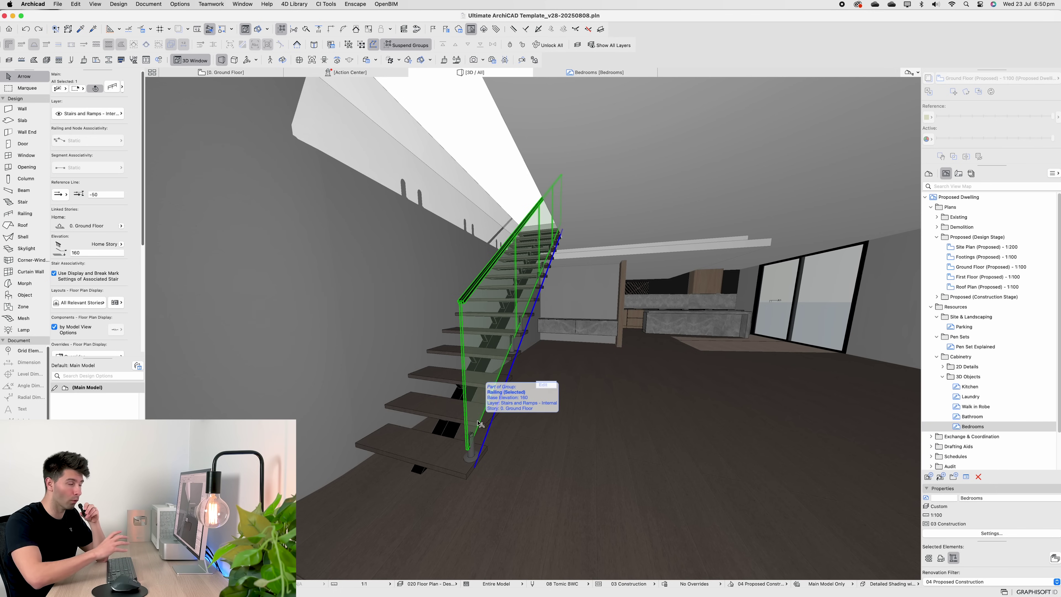
{"action": "middle_click_drag", "start_coordinate": [474, 337], "coordinate": [556, 369], "text": "shift"}
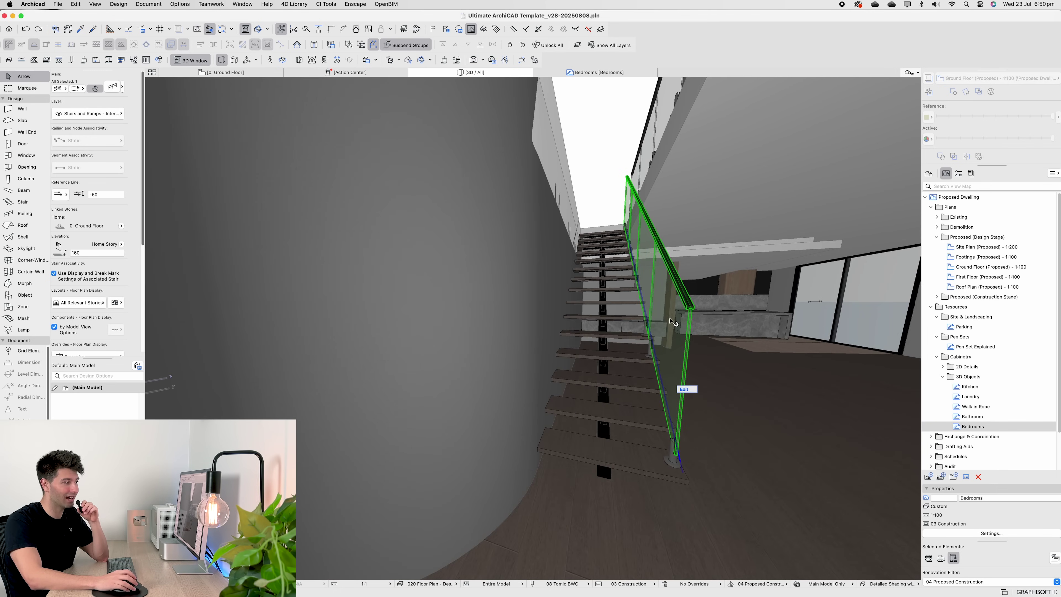
{"action": "middle_click_drag", "start_coordinate": [689, 319], "coordinate": [489, 272], "text": "shift"}
{"action": "left_click", "coordinate": [486, 209]}
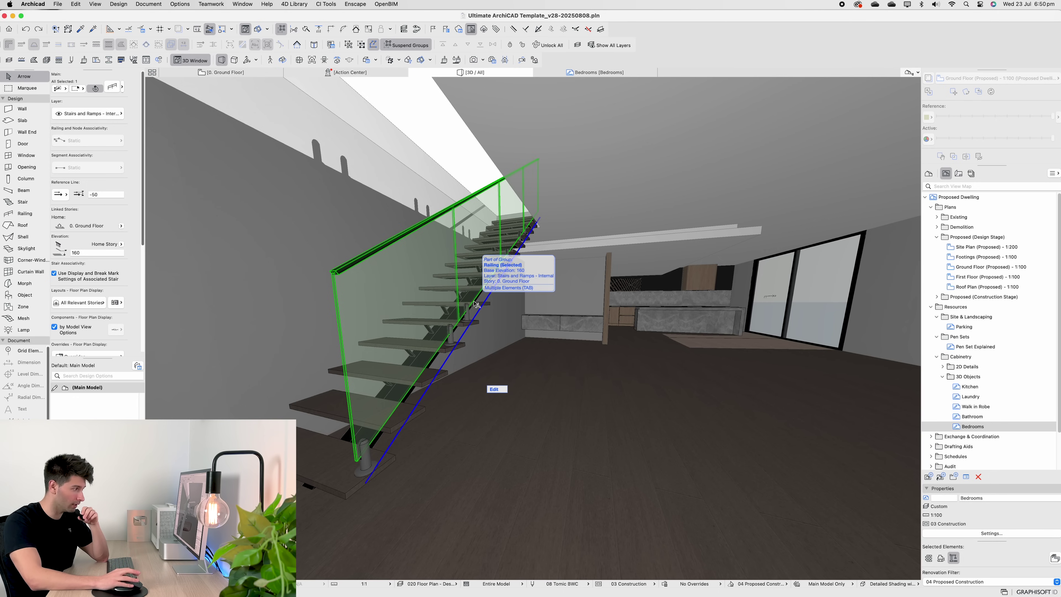
{"action": "left_click", "coordinate": [362, 459]}
{"action": "left_click", "coordinate": [445, 337]}
{"action": "left_click", "coordinate": [469, 319]}
{"action": "left_click", "coordinate": [452, 336]}
{"action": "left_click", "coordinate": [399, 308]}
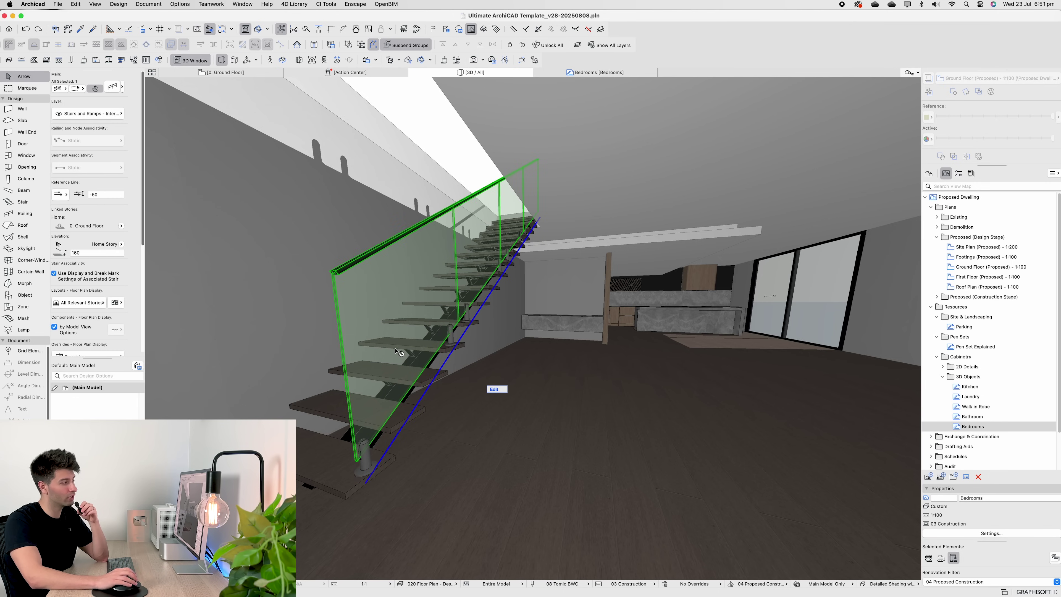
- Examine the panel settings of the selected stair railing and accept the railing settings
{"action": "key", "text": "super+t"}
{"action": "left_click", "coordinate": [204, 121]}
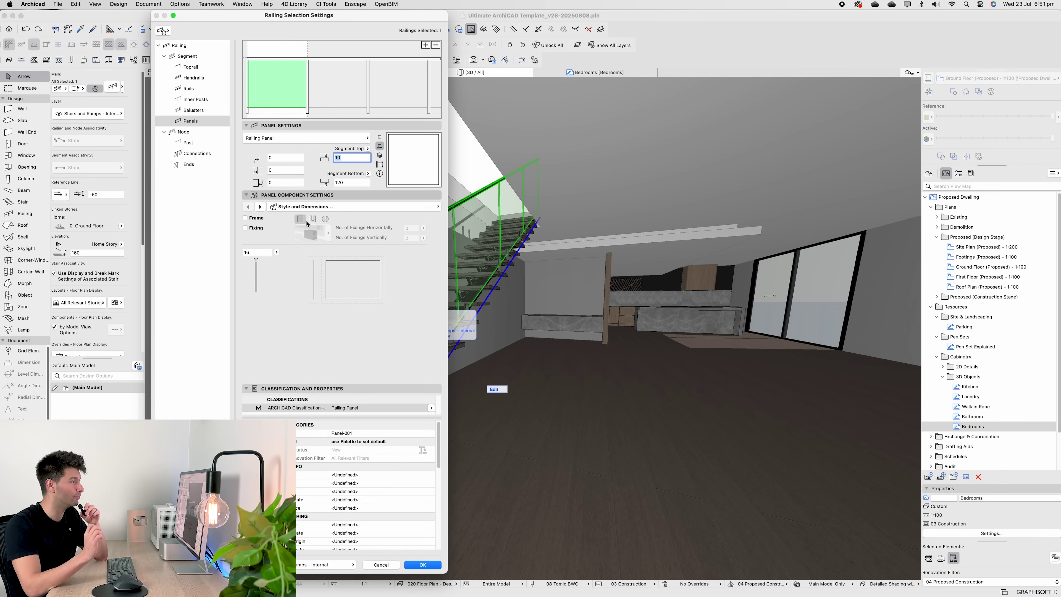
{"action": "key", "text": "Return"}
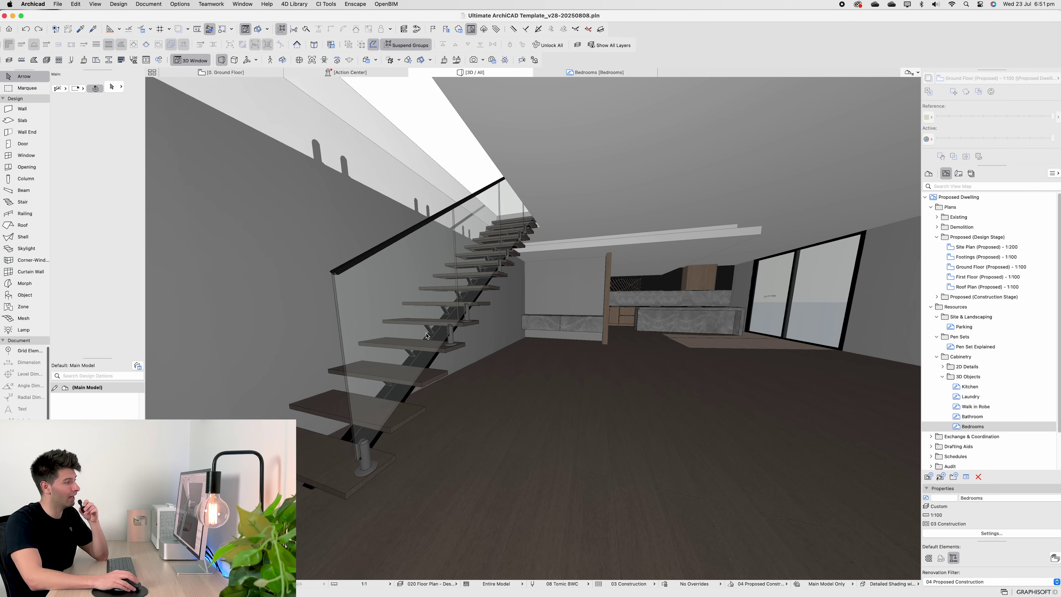
- Select the glass railing on the upper floor and open its settings
{"action": "middle_click_drag", "start_coordinate": [424, 336], "coordinate": [396, 355]}
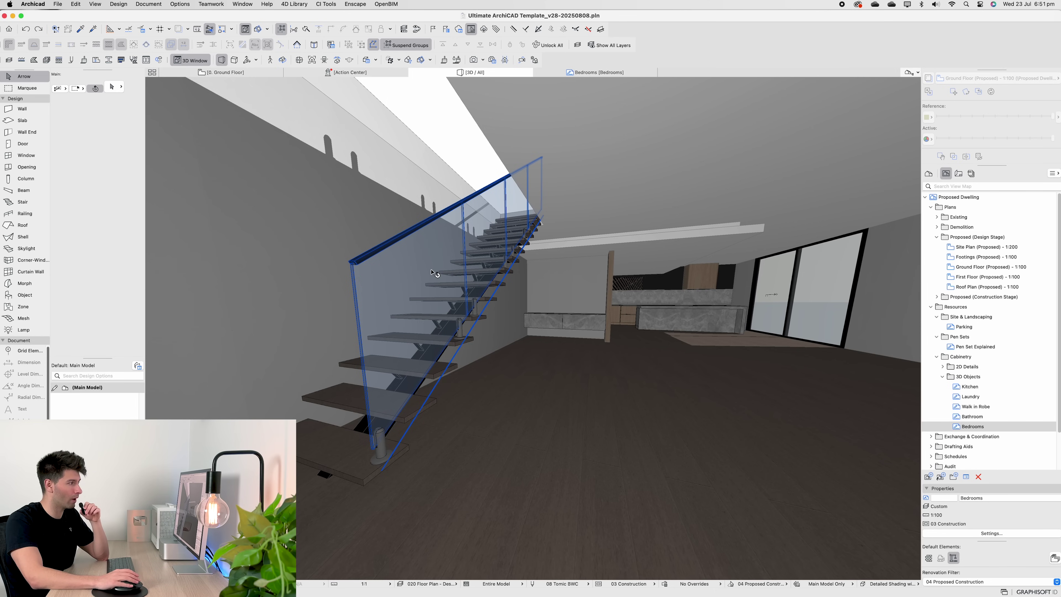
{"action": "middle_click_drag", "start_coordinate": [432, 270], "coordinate": [436, 368]}
{"action": "middle_click_drag", "start_coordinate": [485, 295], "coordinate": [368, 372]}
{"action": "scroll", "coordinate": [471, 386], "scroll_direction": "down", "scroll_amount": 3}
{"action": "left_click", "coordinate": [358, 397]}
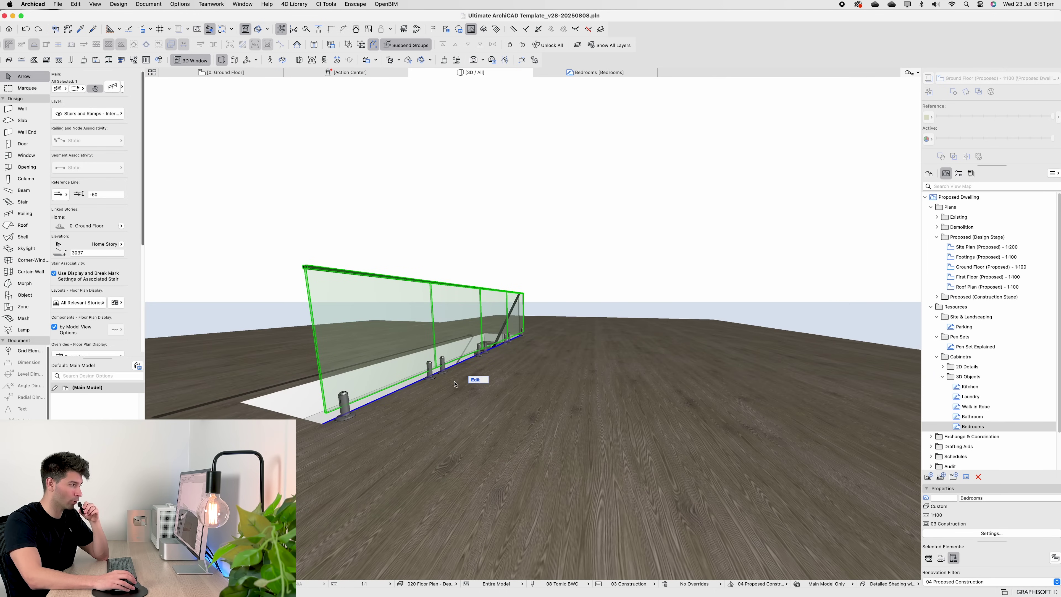
{"action": "middle_click_drag", "start_coordinate": [556, 412], "coordinate": [637, 406]}
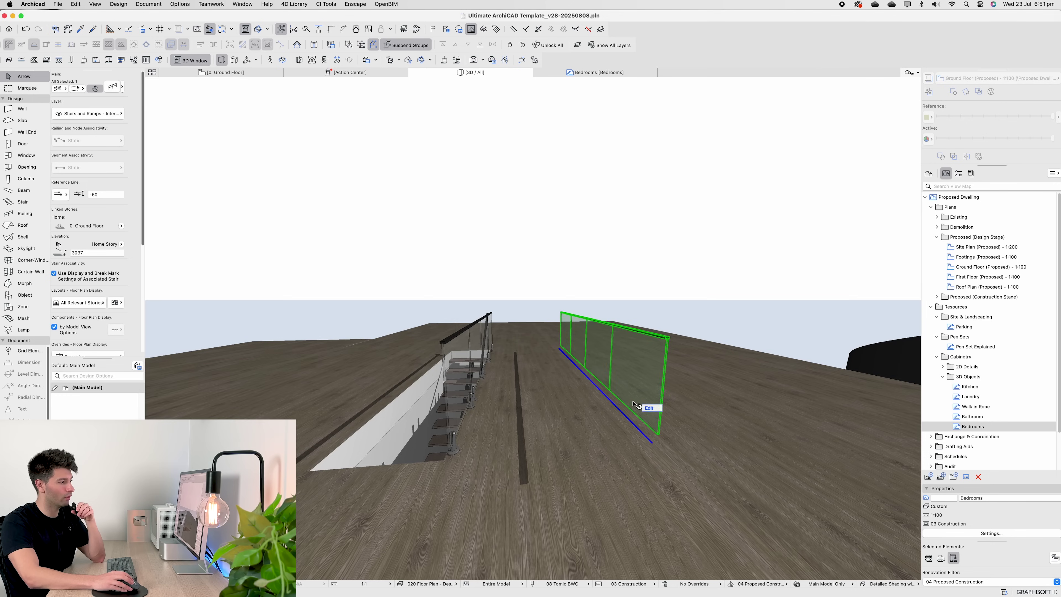
{"action": "double_click", "coordinate": [638, 407]}
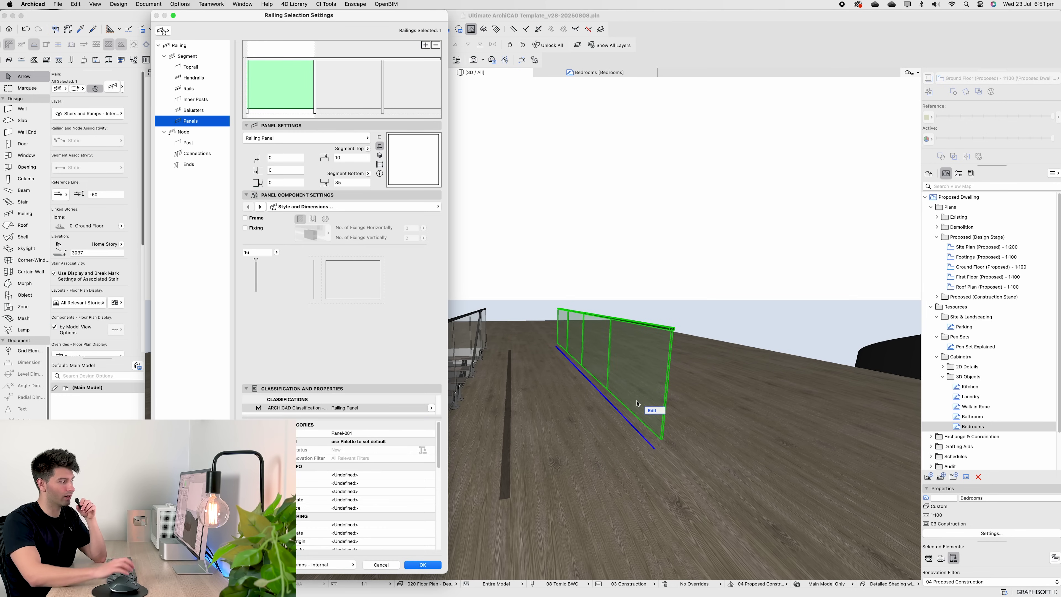
- Browse the DT Railing favourites for the railing, highlighting DT - 2.5mm Wire Balustrade with 40mm Hand Rail
{"action": "left_click", "coordinate": [164, 31]}
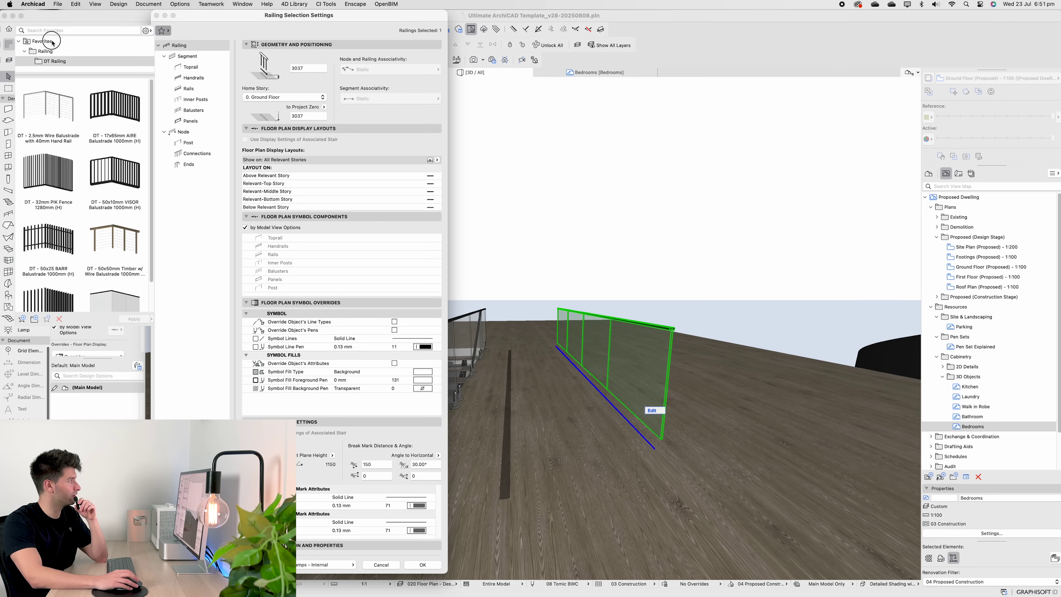
{"action": "left_click", "coordinate": [31, 123]}
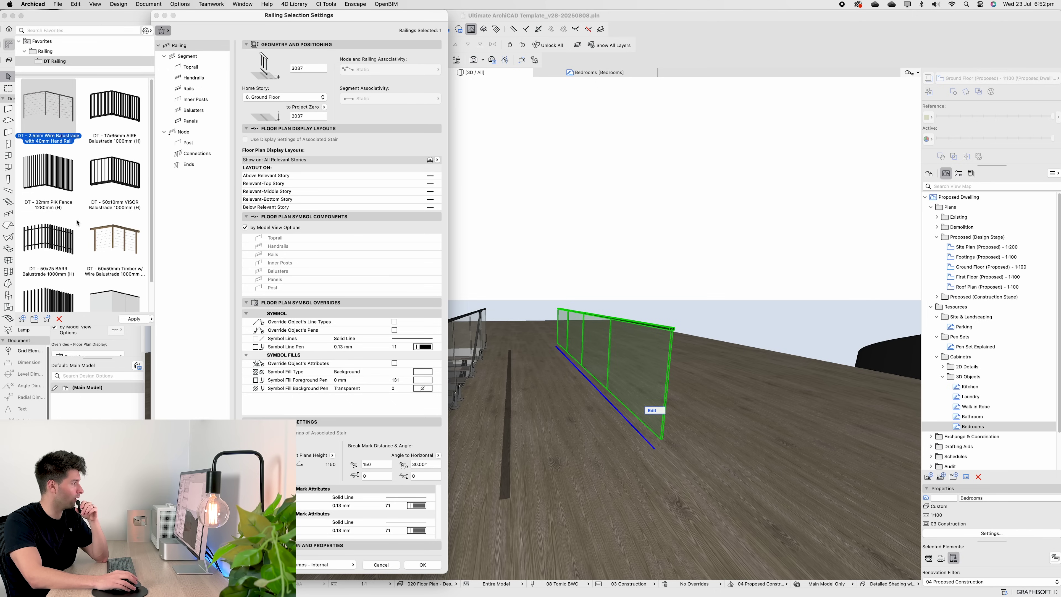
{"action": "scroll", "coordinate": [70, 230], "scroll_direction": "down", "scroll_amount": 3}
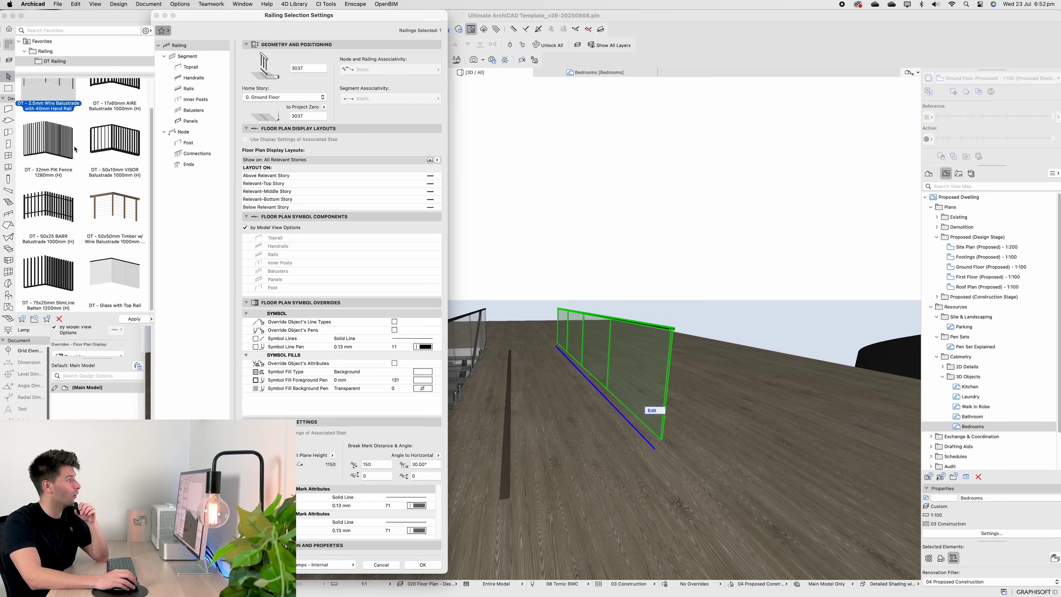
{"action": "scroll", "coordinate": [76, 147], "scroll_direction": "up", "scroll_amount": 3}
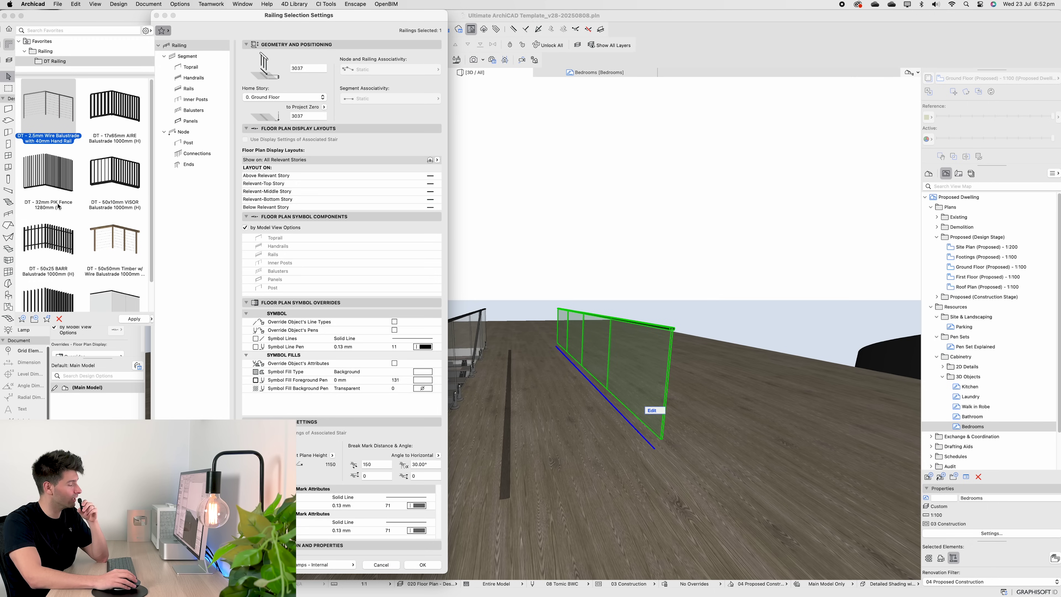
- Switch to Safari and review the Fences Galore PIK panel page and the WA Pool Fencing picture among the pik fencing image results
{"action": "key", "text": "super+Tab"}
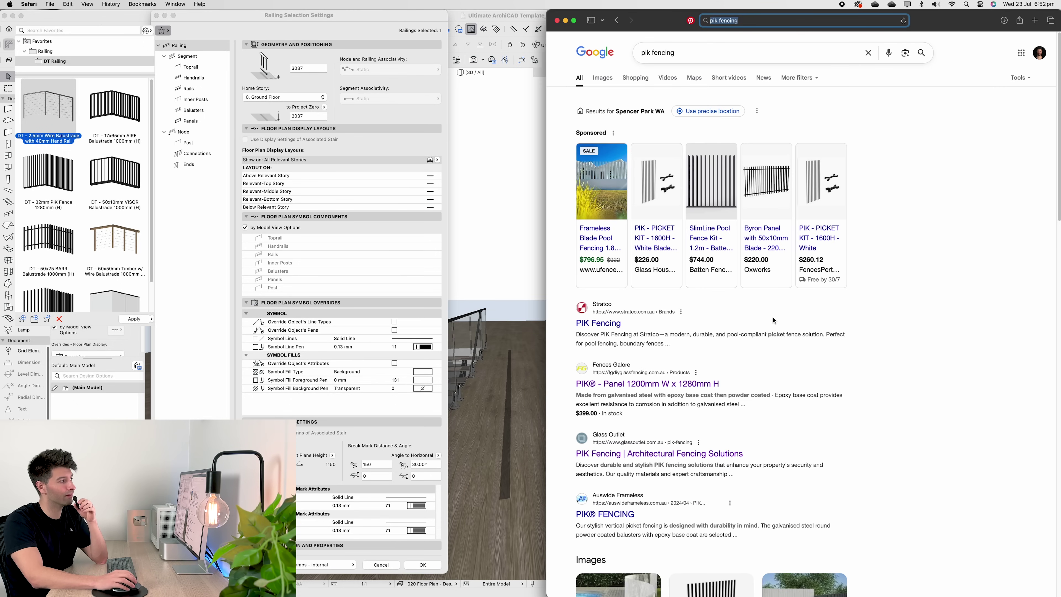
{"action": "left_click", "coordinate": [647, 385]}
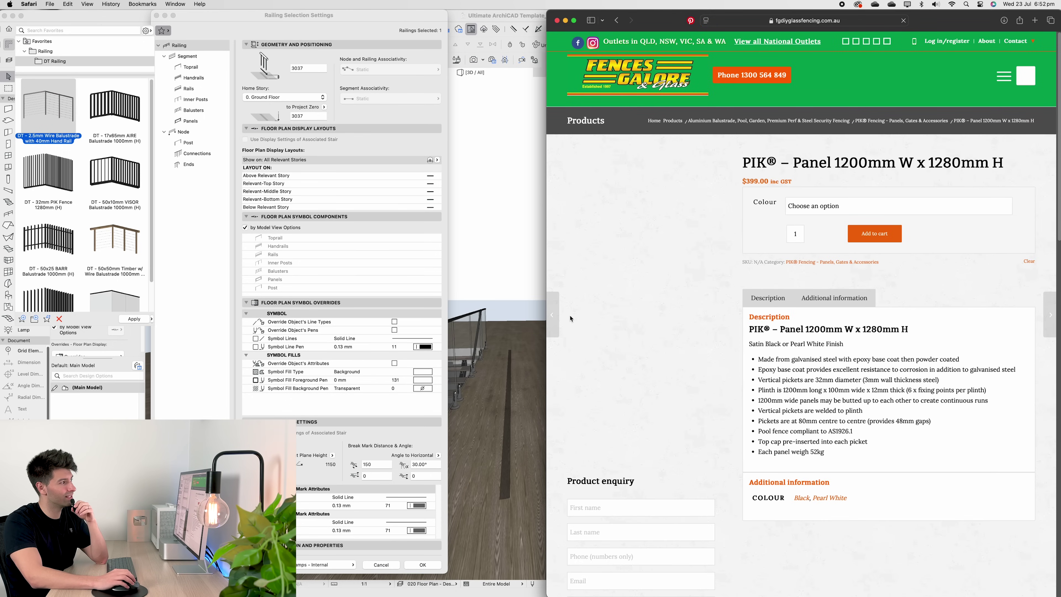
{"action": "left_click_drag", "start_coordinate": [548, 248], "coordinate": [287, 239]}
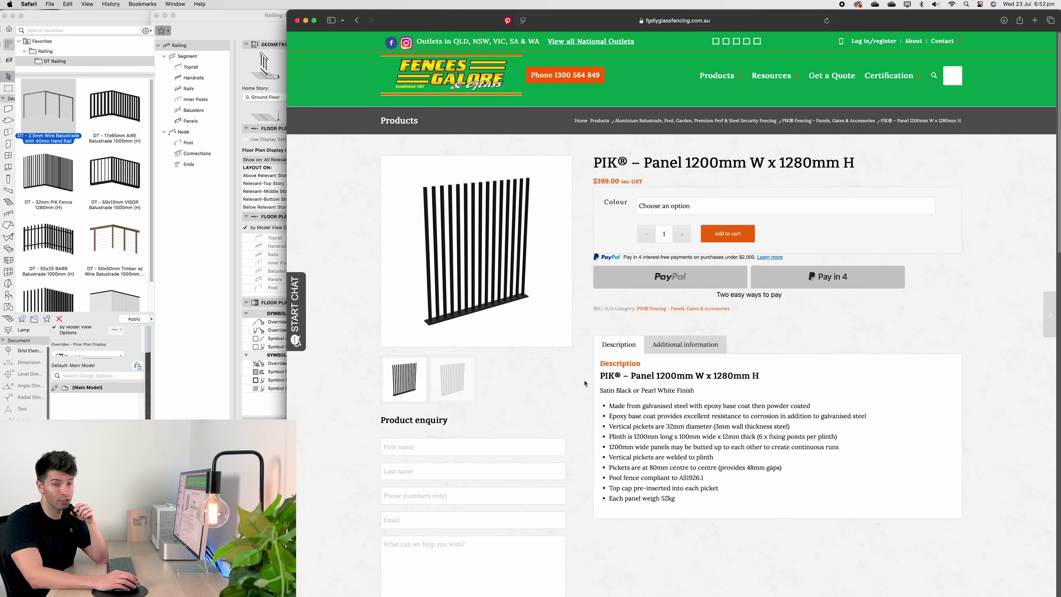
{"action": "scroll", "coordinate": [585, 384], "scroll_direction": "down", "scroll_amount": 4}
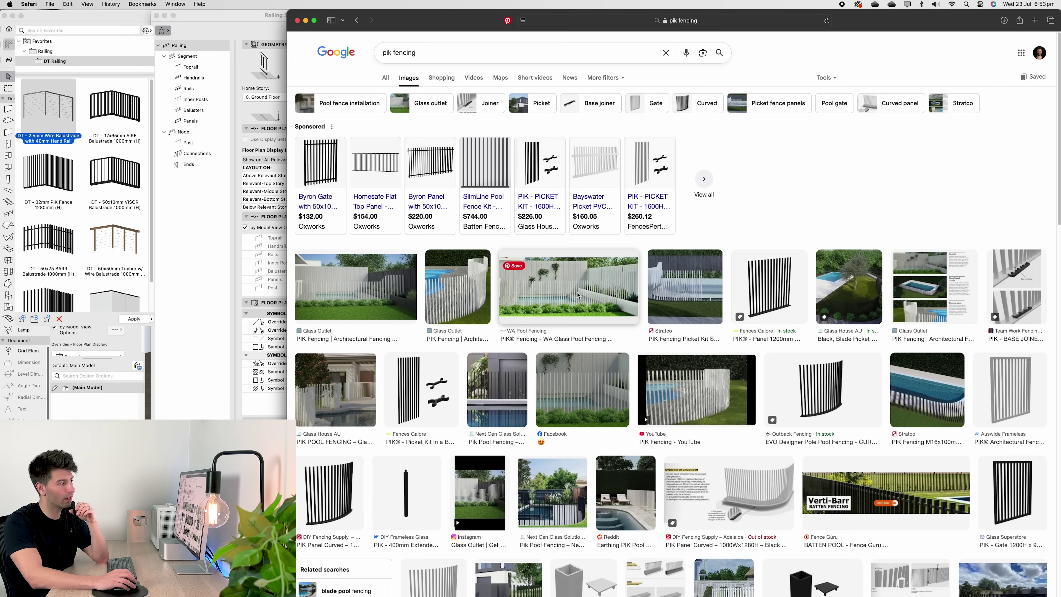
{"action": "left_click", "coordinate": [568, 296]}
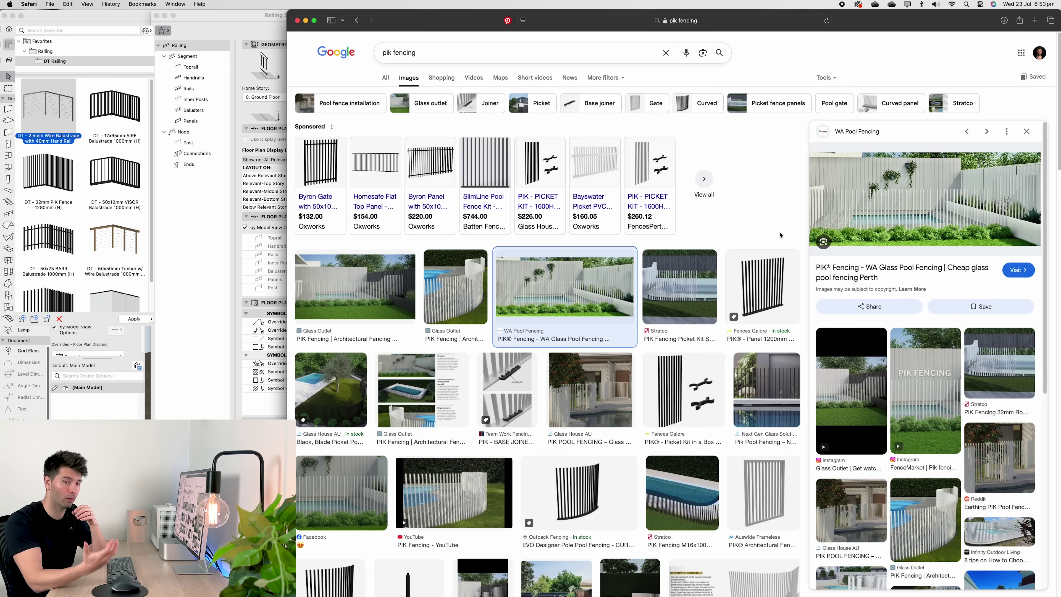
- Close the Safari image results, return to Archicad and apply the DT - 2.5mm Wire Balustrade with 40mm Hand Rail favourite to the railing
{"action": "left_click", "coordinate": [297, 21]}
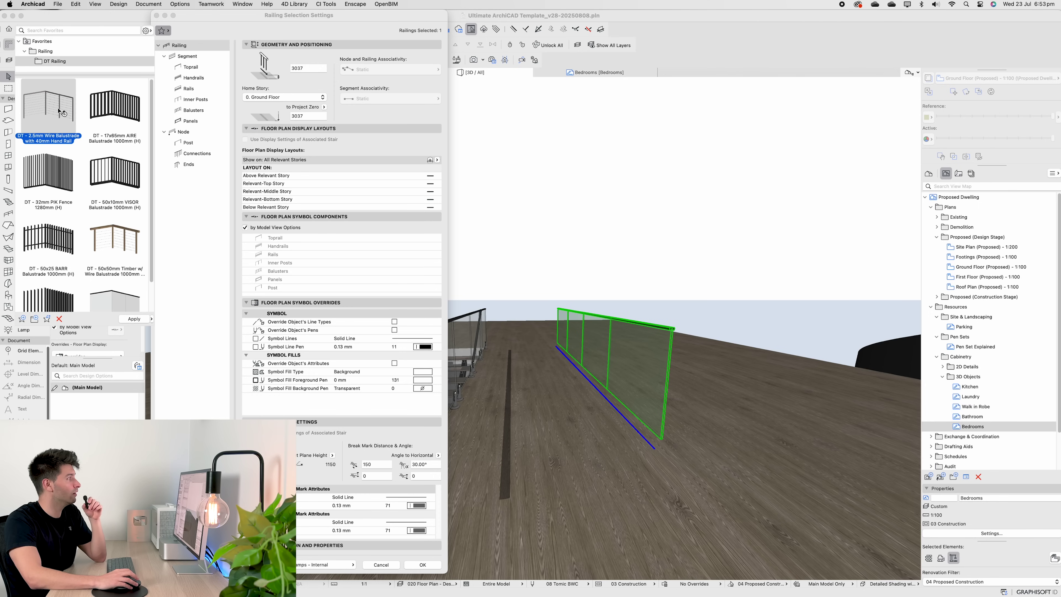
{"action": "left_click", "coordinate": [493, 373]}
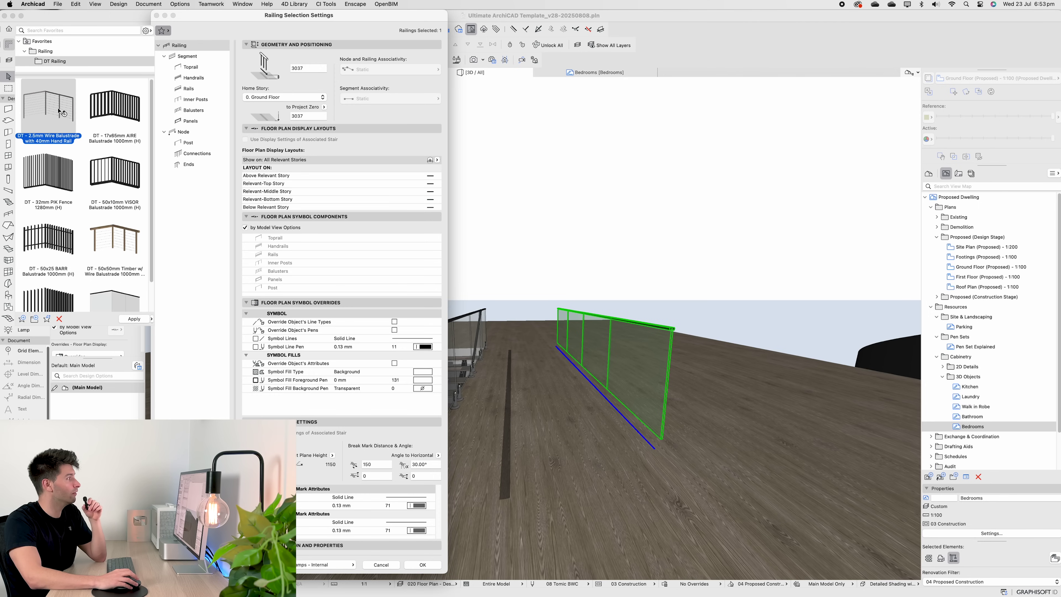
{"action": "left_click", "coordinate": [422, 565]}
{"action": "middle_click_drag", "start_coordinate": [589, 438], "coordinate": [678, 416], "text": "shift"}
{"action": "scroll", "coordinate": [678, 416], "scroll_direction": "up", "scroll_amount": 2}
{"action": "middle_click_drag", "start_coordinate": [578, 338], "coordinate": [548, 370], "text": "shift"}
{"action": "middle_click_drag", "start_coordinate": [546, 444], "coordinate": [531, 456], "text": "shift"}
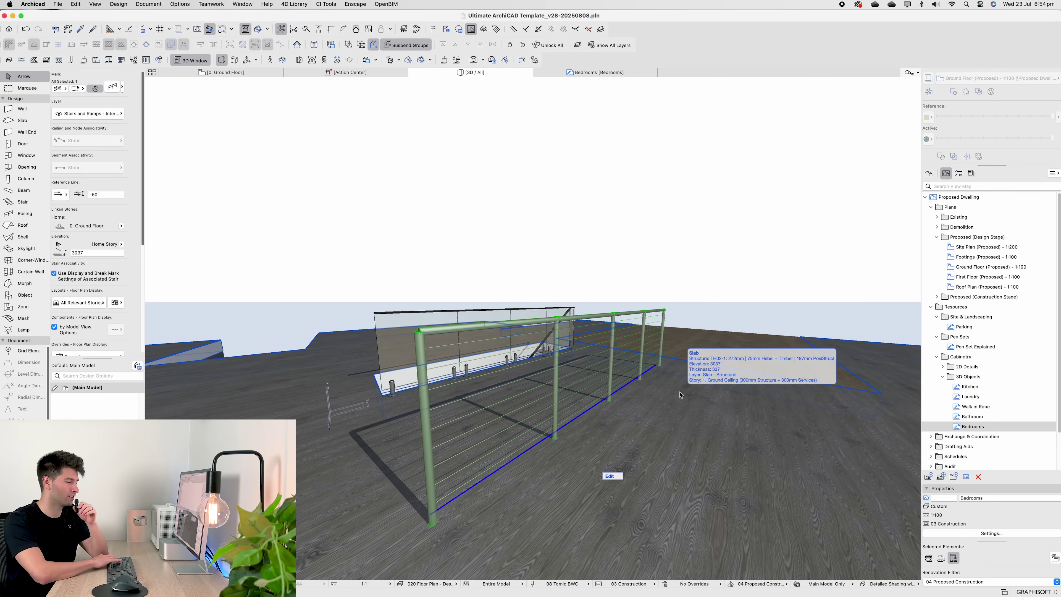
- Apply the DT - 17x65mm AIRE Balustrade 1000mm (H) favourite to the selected upper-floor railing and inspect it in 3D
{"action": "key", "text": "super+t"}
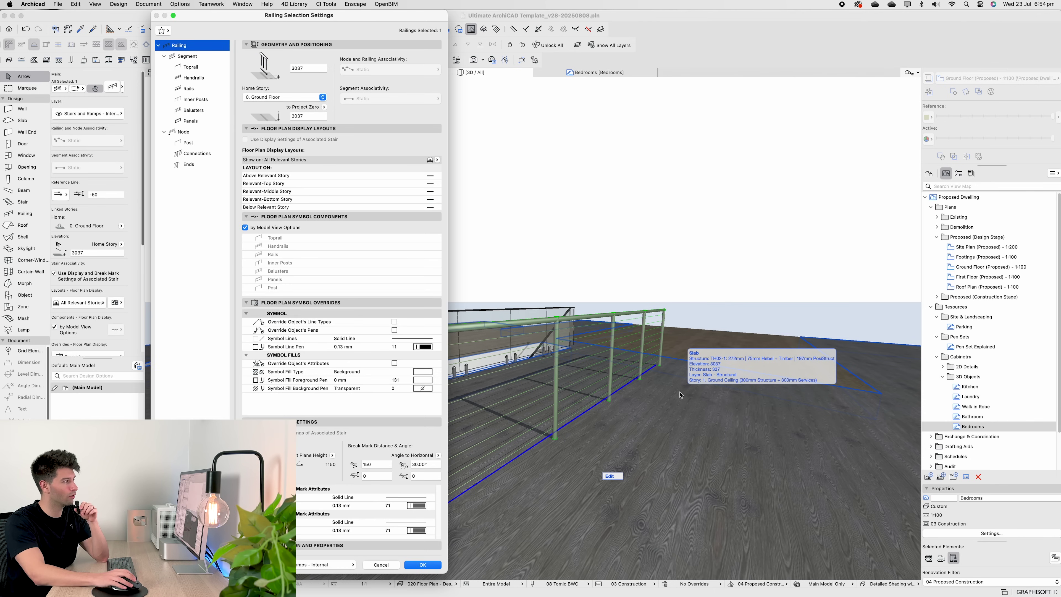
{"action": "left_click", "coordinate": [161, 32]}
{"action": "left_click", "coordinate": [228, 418]}
{"action": "left_click", "coordinate": [422, 564]}
{"action": "middle_click_drag", "start_coordinate": [301, 401], "coordinate": [527, 404], "text": "shift"}
{"action": "scroll", "coordinate": [525, 402], "scroll_direction": "up", "scroll_amount": 2}
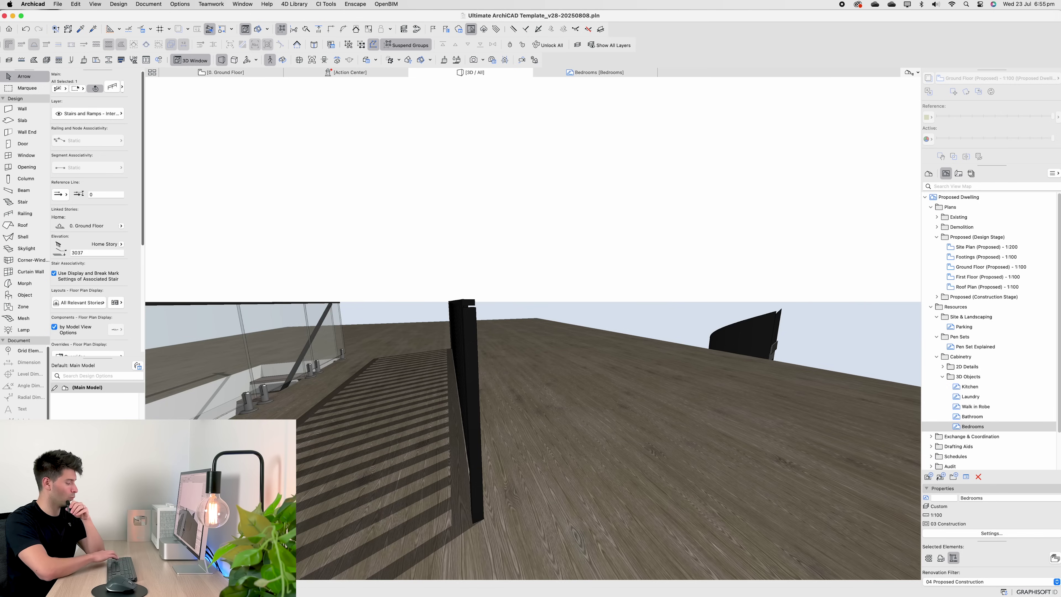
{"action": "key", "text": "a"}
{"action": "key", "text": "s"}
{"action": "key", "text": "a"}
{"action": "key", "text": "d"}
{"action": "key", "text": "w"}
{"action": "key", "text": "s"}
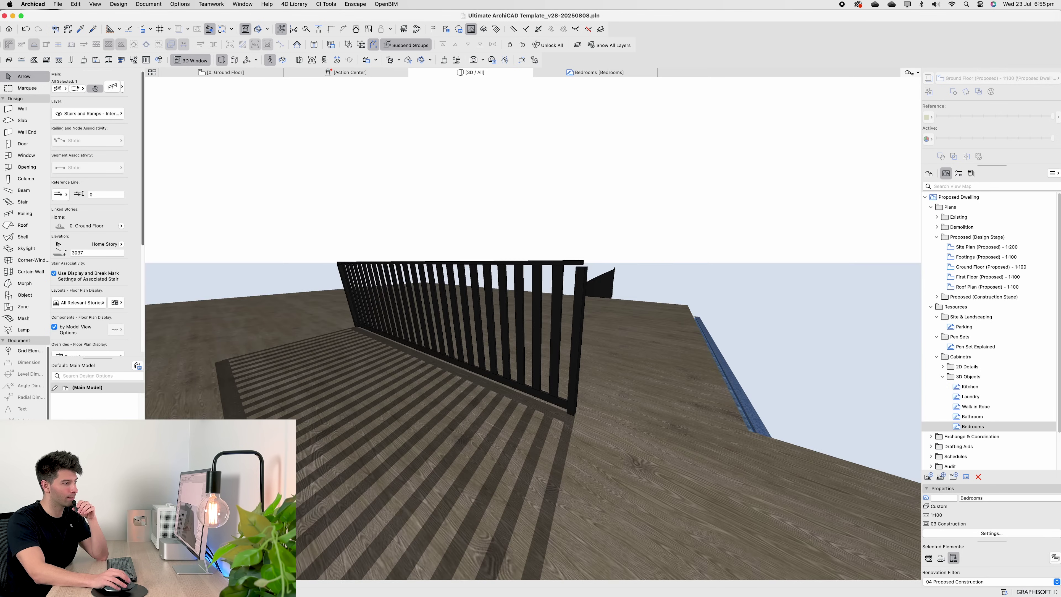
- Replace the railing's settings with the DT - 32mm PIK Fence 1280mm (H) favourite and inspect the fence in 3D
{"action": "left_click", "coordinate": [537, 329]}
{"action": "scroll", "coordinate": [474, 330], "scroll_direction": "down", "scroll_amount": 1}
{"action": "mouse_move", "coordinate": [473, 330]}
{"action": "middle_mouse_down"}
{"action": "mouse_move", "coordinate": [523, 351]}
{"action": "mouse_move", "coordinate": [474, 316]}
{"action": "mouse_move", "coordinate": [491, 324]}
{"action": "middle_mouse_up"}
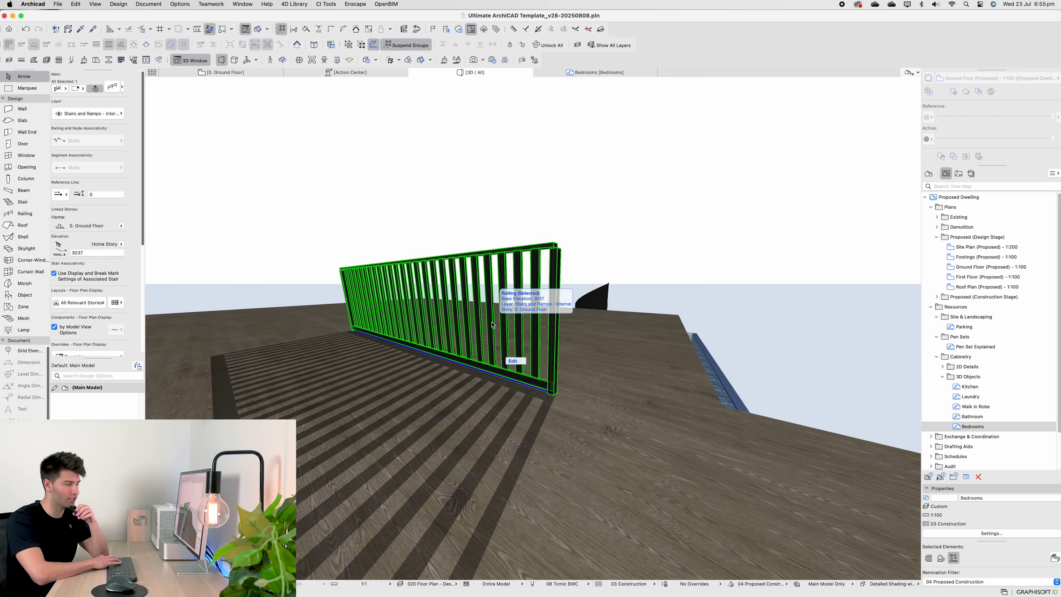
{"action": "double_click", "coordinate": [492, 324]}
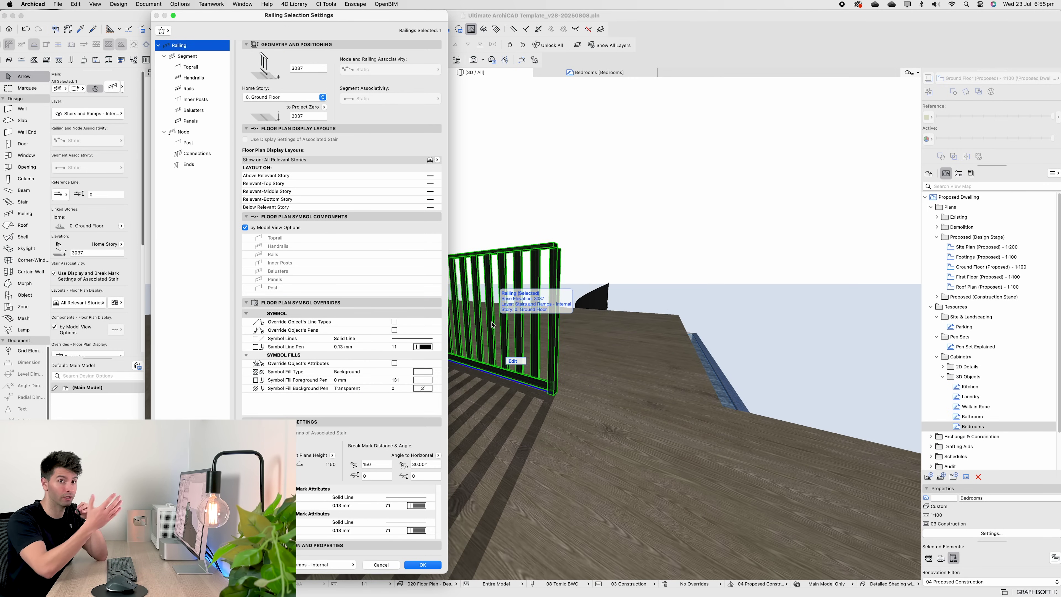
{"action": "left_click", "coordinate": [164, 30]}
{"action": "left_click", "coordinate": [199, 278]}
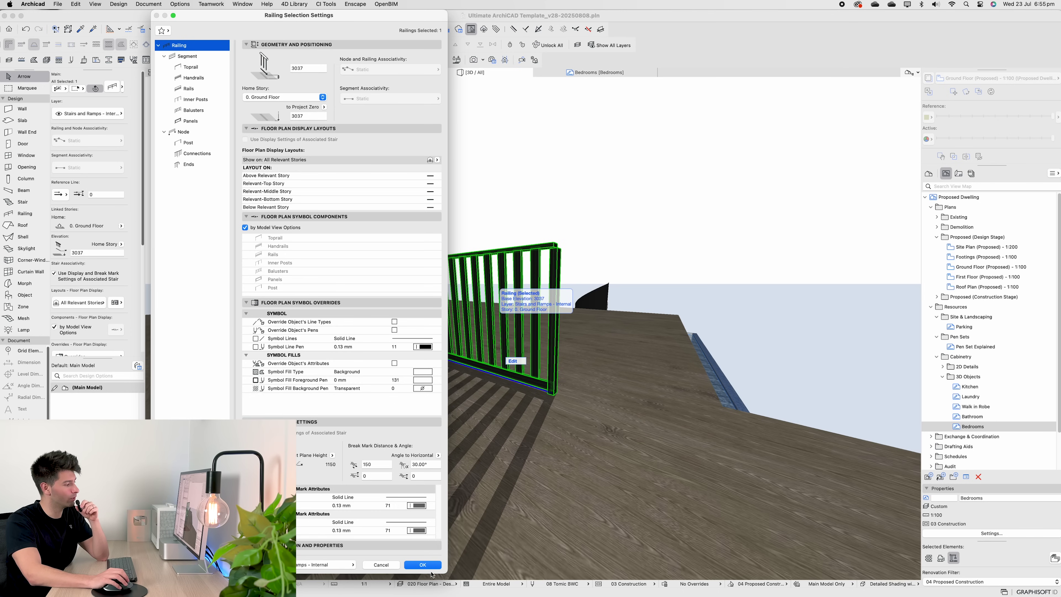
{"action": "left_click", "coordinate": [422, 564]}
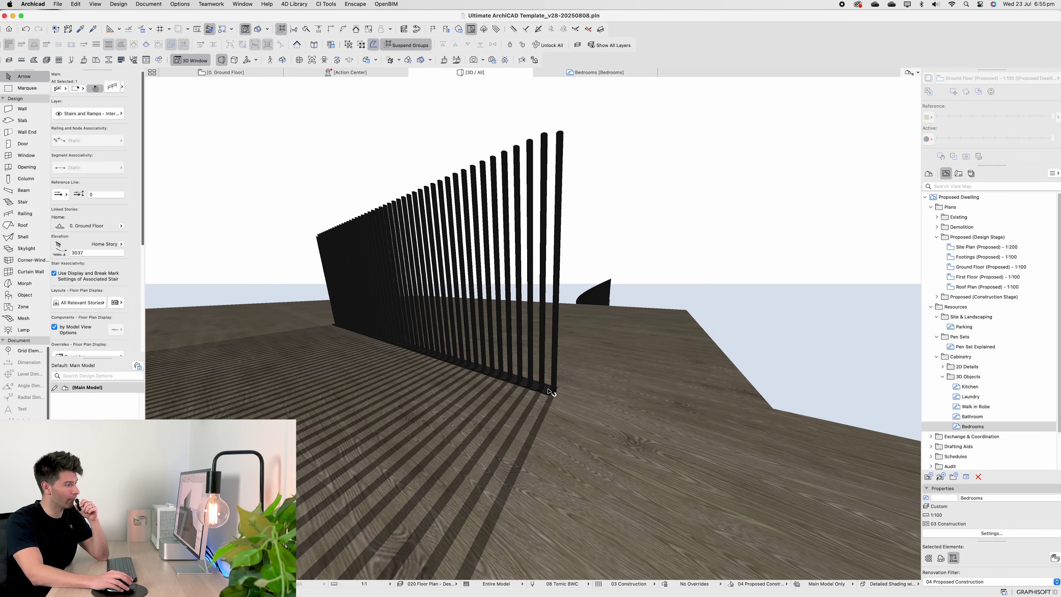
{"action": "scroll", "coordinate": [548, 395], "scroll_direction": "up", "scroll_amount": 1}
{"action": "scroll", "coordinate": [542, 196], "scroll_direction": "down", "scroll_amount": 2}
{"action": "middle_click_drag", "start_coordinate": [540, 216], "coordinate": [479, 331], "text": "shift"}
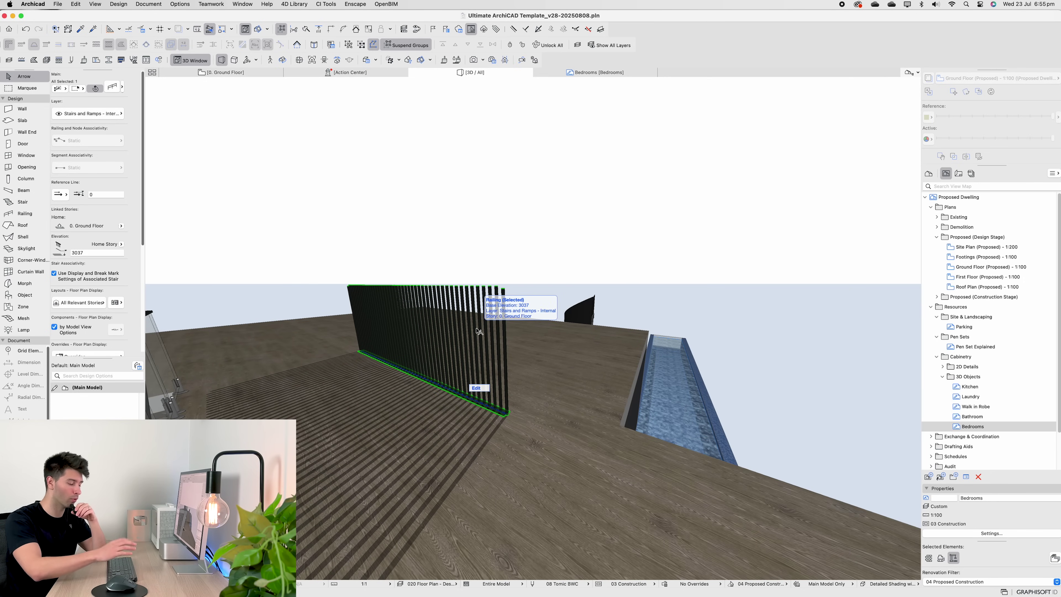
- Switch the railing to the DT - 50x10mm VISOR Balustrade 1000mm (H) favourite and inspect its slats and bottom rail up close
{"action": "key", "text": "super+t"}
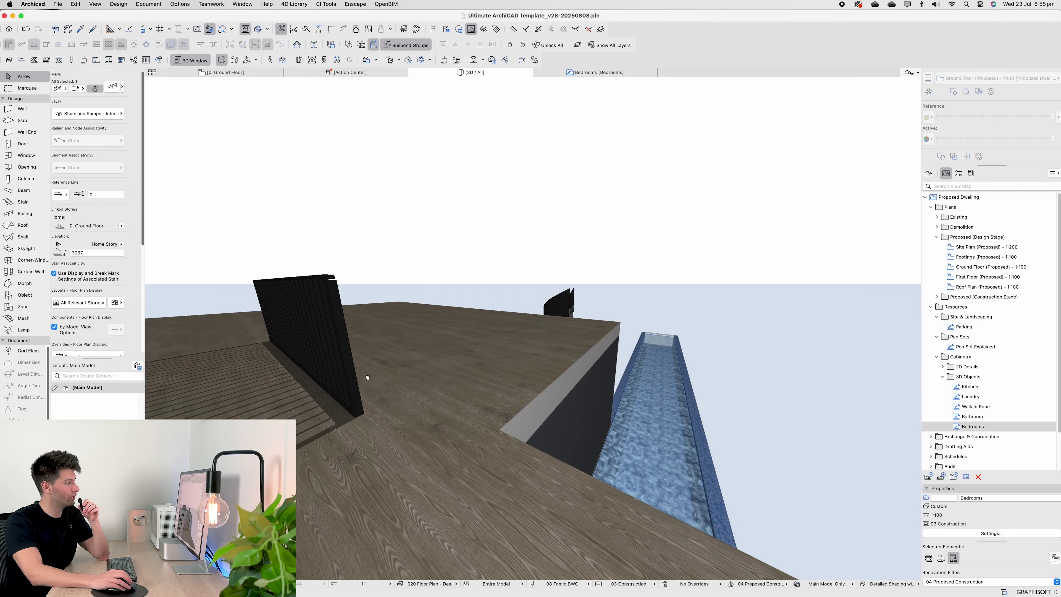
{"action": "middle_click_drag", "start_coordinate": [367, 377], "coordinate": [506, 388]}
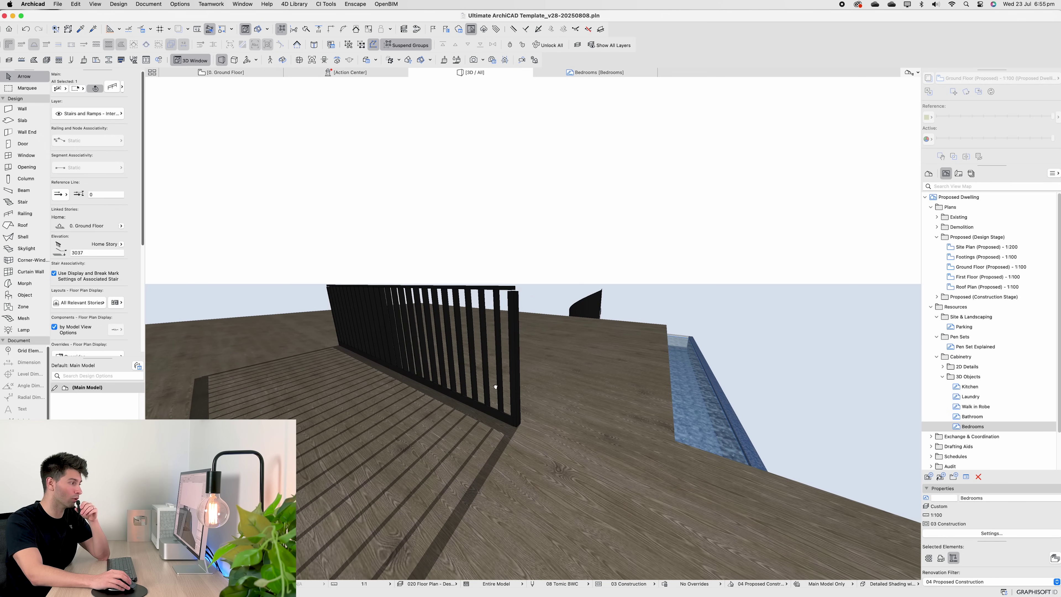
{"action": "scroll", "coordinate": [495, 387], "scroll_direction": "up", "scroll_amount": 1}
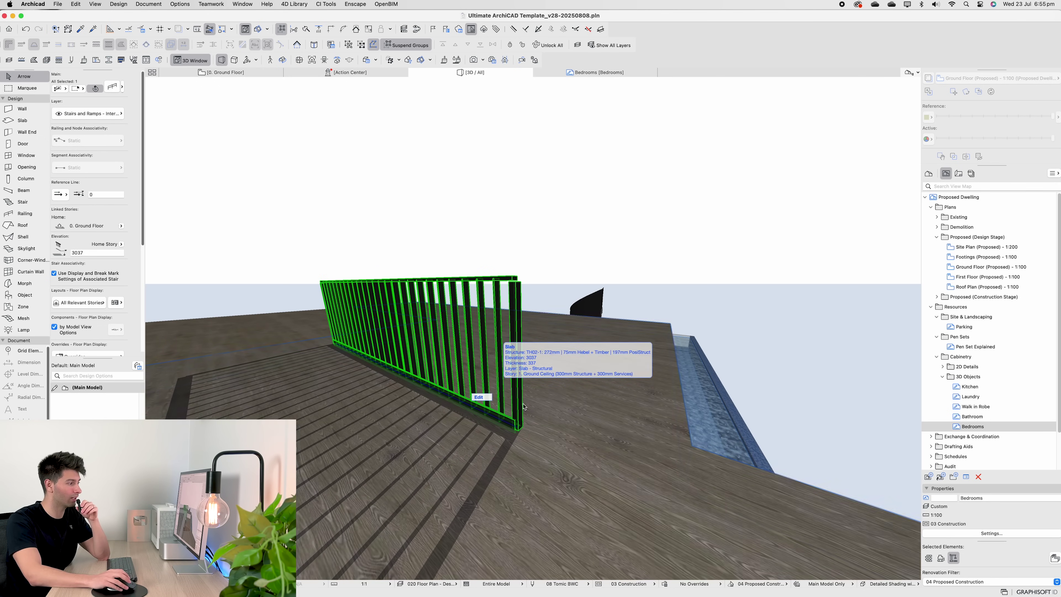
{"action": "middle_click_drag", "start_coordinate": [526, 408], "coordinate": [263, 393], "text": "shift"}
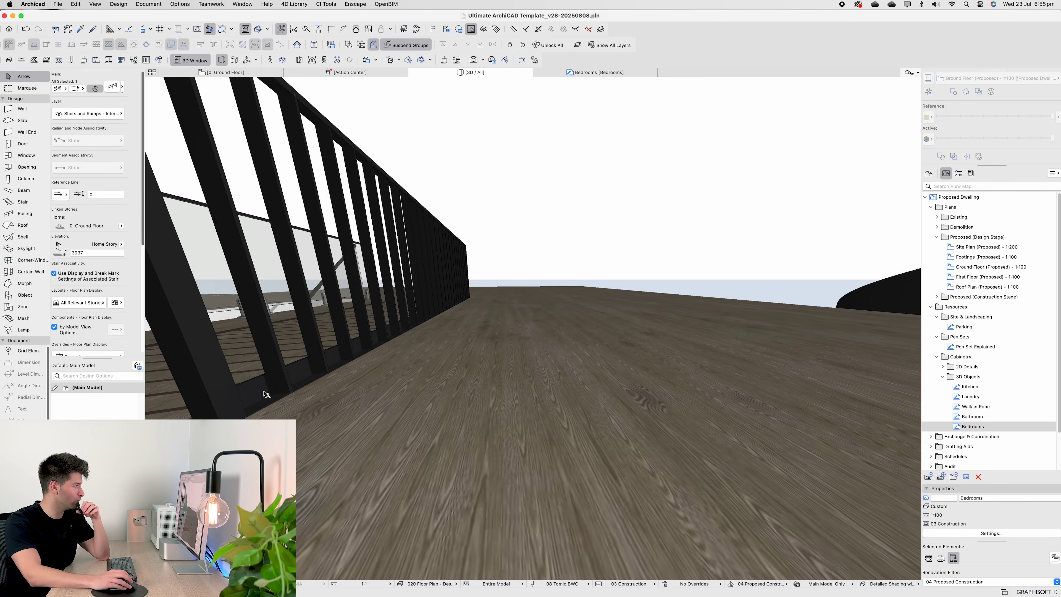
{"action": "scroll", "coordinate": [266, 394], "scroll_direction": "up", "scroll_amount": 3}
{"action": "scroll", "coordinate": [272, 378], "scroll_direction": "down", "scroll_amount": 2}
{"action": "scroll", "coordinate": [328, 415], "scroll_direction": "up", "scroll_amount": 1}
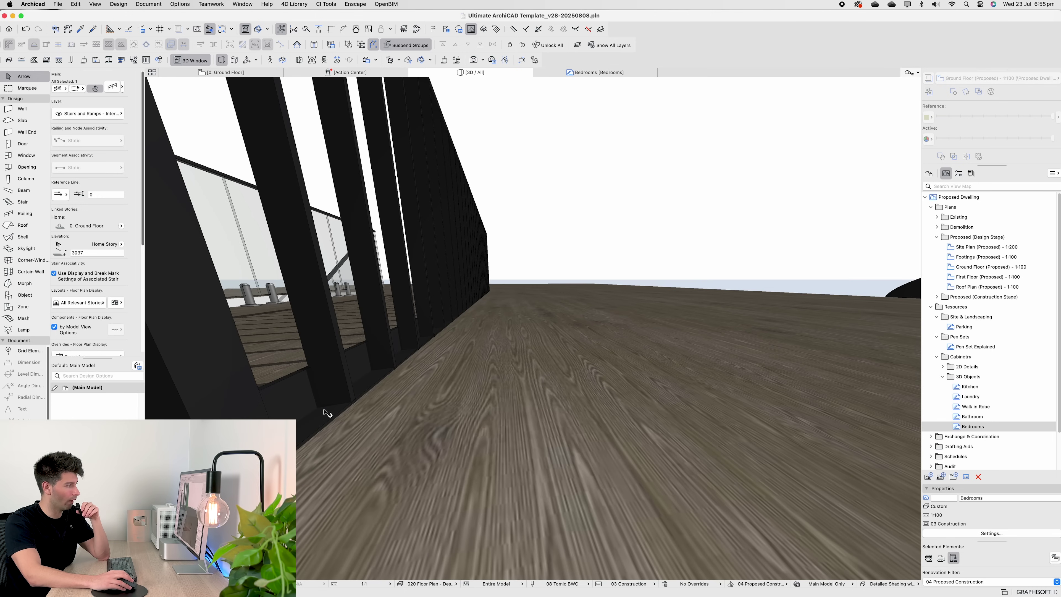
{"action": "scroll", "coordinate": [324, 412], "scroll_direction": "down", "scroll_amount": 2}
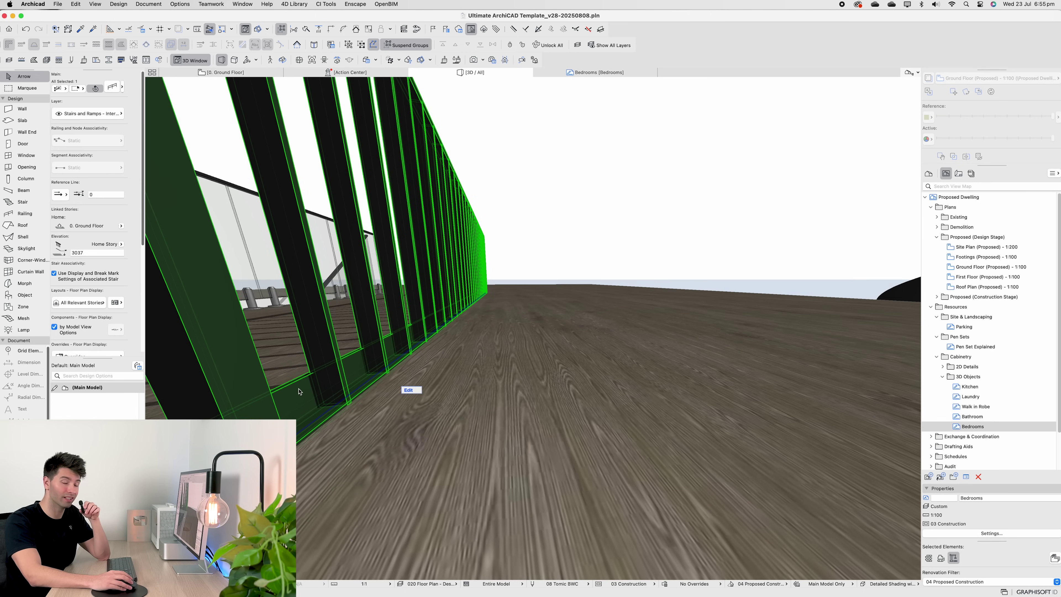
{"action": "scroll", "coordinate": [304, 404], "scroll_direction": "down", "scroll_amount": 4}
{"action": "scroll", "coordinate": [305, 405], "scroll_direction": "up", "scroll_amount": 3}
{"action": "middle_click_drag", "start_coordinate": [304, 404], "coordinate": [424, 371]}
{"action": "scroll", "coordinate": [378, 369], "scroll_direction": "up", "scroll_amount": 3}
- Apply the DT - 50x25 BARR Balustrade 1000mm (H) favourite to the railing and inspect its pickets in 3D
{"action": "key", "text": "super+t"}
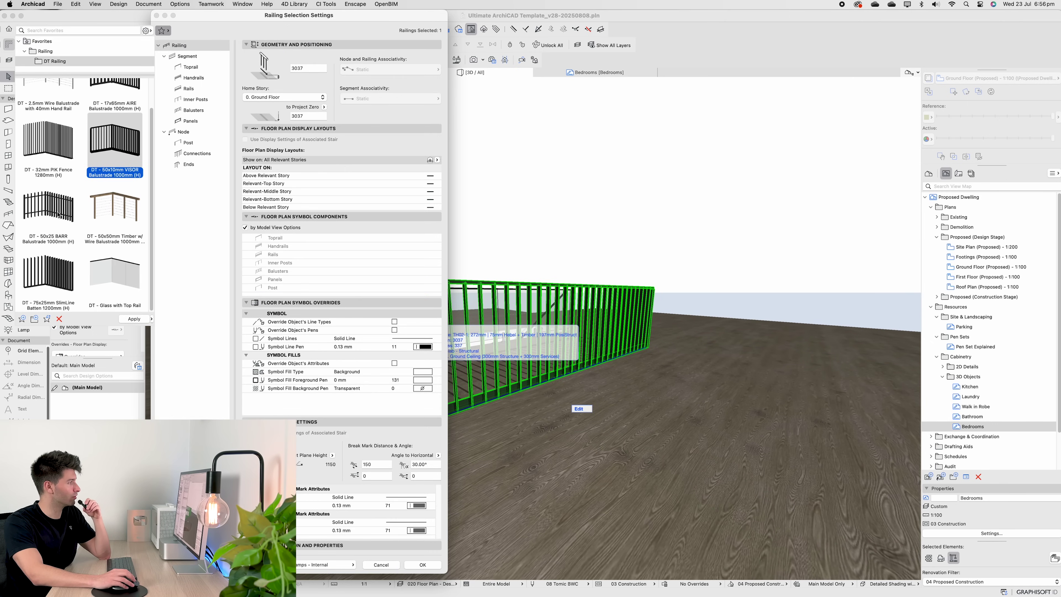
{"action": "double_click", "coordinate": [58, 215]}
{"action": "left_click", "coordinate": [423, 567]}
{"action": "middle_click_drag", "start_coordinate": [512, 359], "coordinate": [459, 355]}
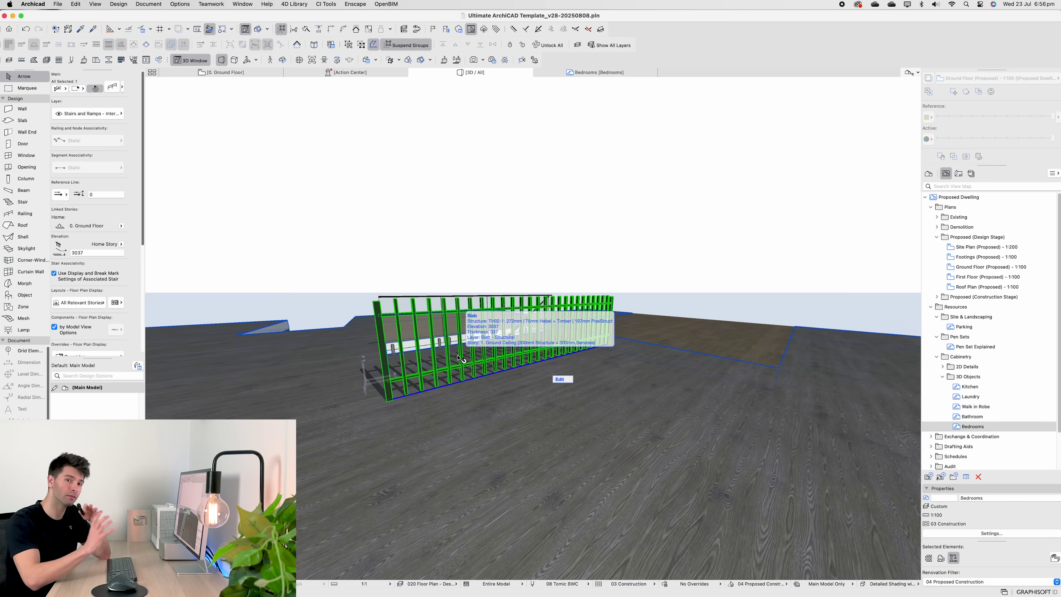
{"action": "scroll", "coordinate": [458, 357], "scroll_direction": "up", "scroll_amount": 10}
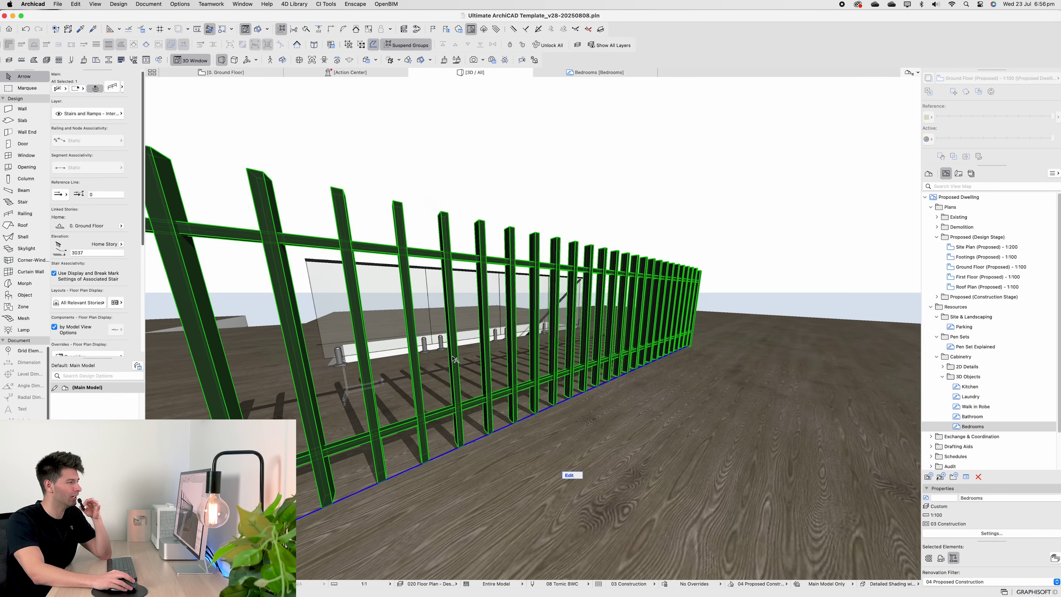
{"action": "scroll", "coordinate": [457, 358], "scroll_direction": "down", "scroll_amount": 2}
{"action": "mouse_move", "coordinate": [457, 357]}
{"action": "middle_mouse_down"}
{"action": "mouse_move", "coordinate": [355, 368]}
{"action": "mouse_move", "coordinate": [473, 360]}
{"action": "middle_mouse_up"}
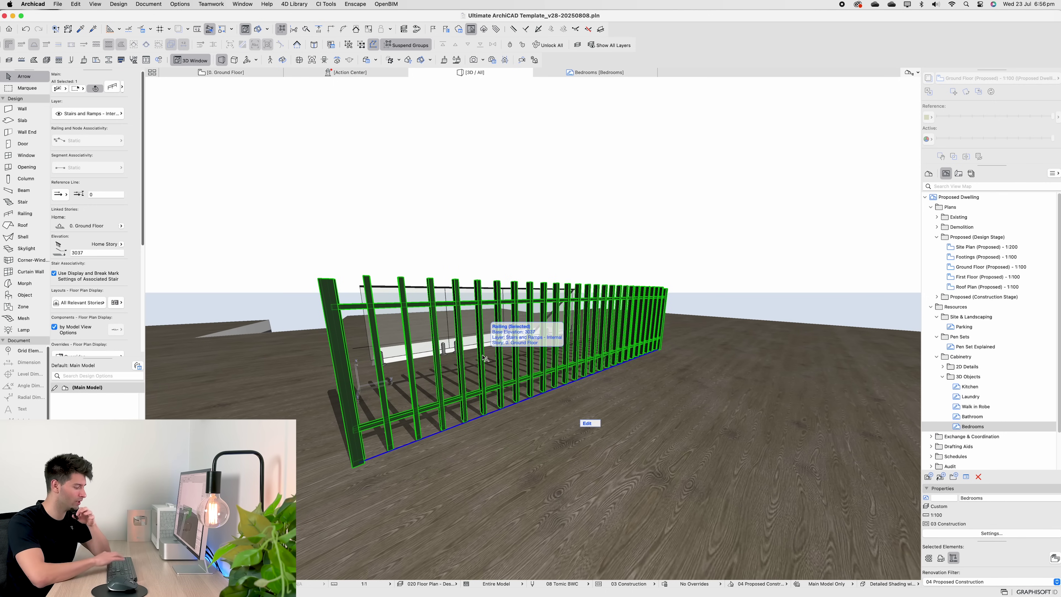
- Change the railing to the DT - 75x25mm SlimLine Batten 1200mm (H) favourite and view it from the pool side
{"action": "double_click", "coordinate": [483, 358]}
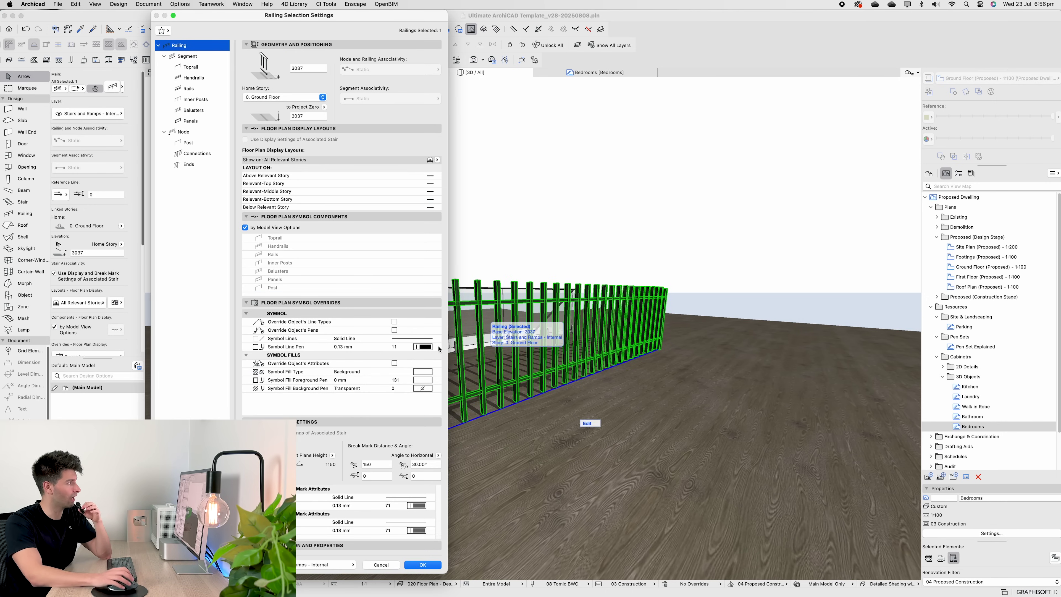
{"action": "left_click", "coordinate": [423, 564]}
{"action": "scroll", "coordinate": [448, 415], "scroll_direction": "down", "scroll_amount": 3}
{"action": "middle_click_drag", "start_coordinate": [448, 414], "coordinate": [650, 417], "text": "shift"}
{"action": "scroll", "coordinate": [605, 445], "scroll_direction": "up", "scroll_amount": 2}
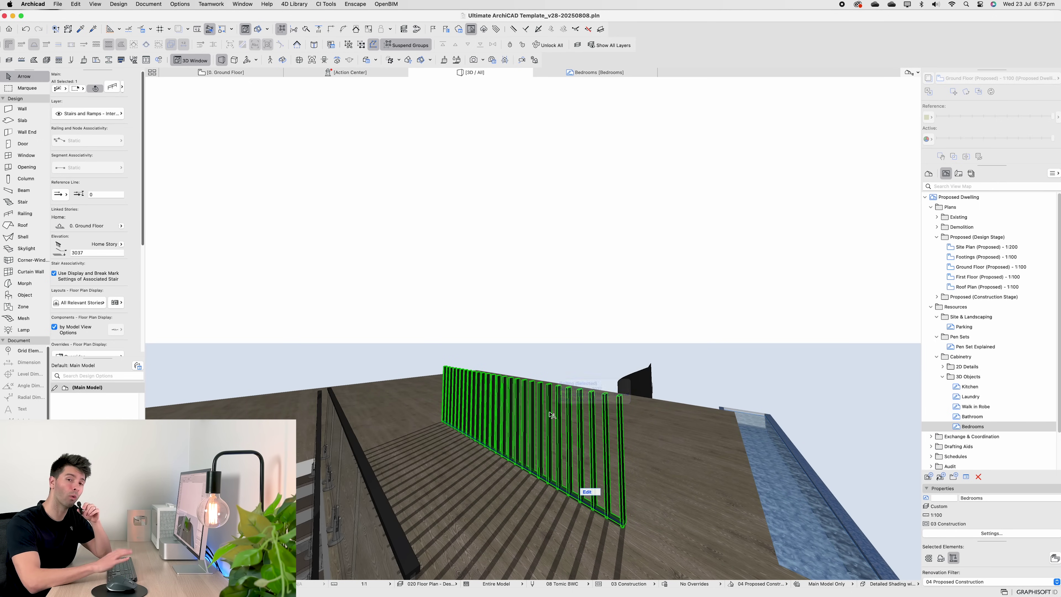
{"action": "middle_click_drag", "start_coordinate": [552, 415], "coordinate": [555, 399], "text": "shift"}
- Apply the DT - 50x50mm Timber w/ Wire Balustrade 1000mm favourite to the railing and inspect its posts and handrail
{"action": "key", "text": "super+t"}
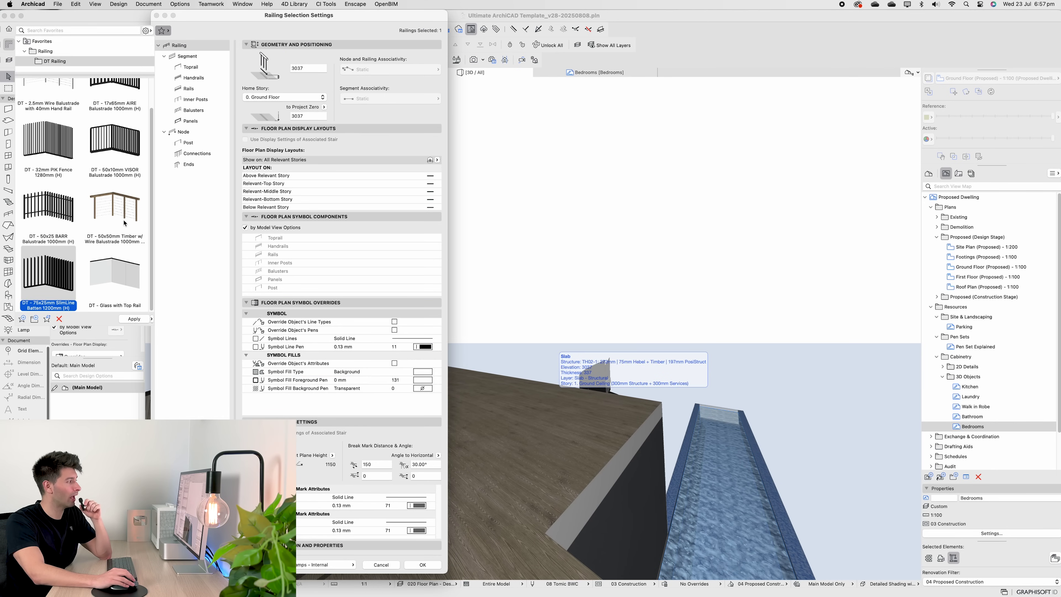
{"action": "double_click", "coordinate": [121, 211]}
{"action": "left_click", "coordinate": [422, 565]}
{"action": "scroll", "coordinate": [509, 417], "scroll_direction": "up", "scroll_amount": 5}
{"action": "middle_click_drag", "start_coordinate": [509, 417], "coordinate": [449, 412]}
{"action": "scroll", "coordinate": [561, 452], "scroll_direction": "up", "scroll_amount": 3}
{"action": "middle_click_drag", "start_coordinate": [530, 445], "coordinate": [569, 440]}
{"action": "scroll", "coordinate": [507, 467], "scroll_direction": "down", "scroll_amount": 2}
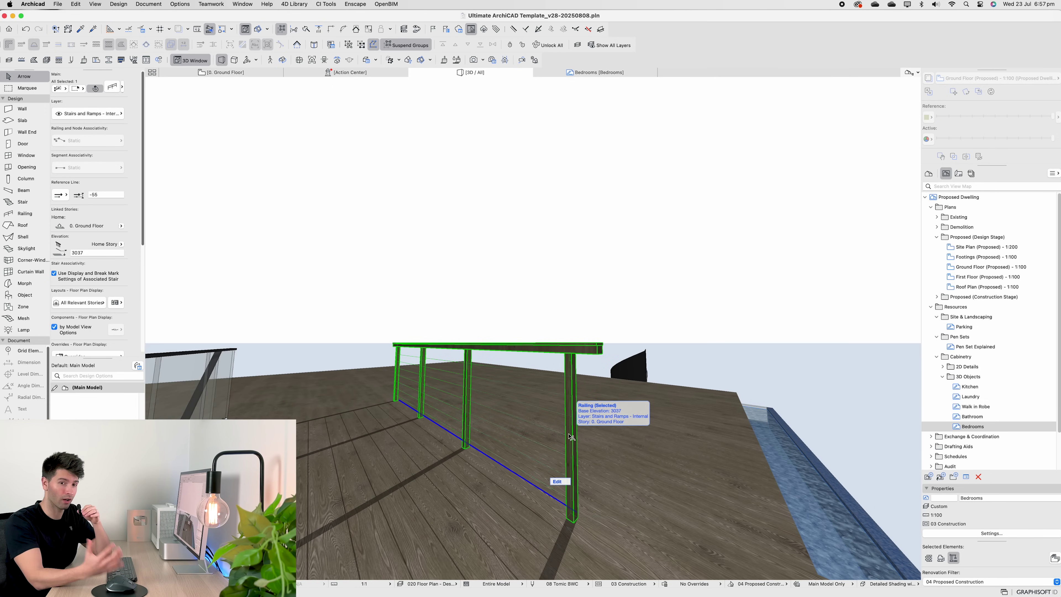
- Open the ground floor plan and draw a circle beside the existing spiral stair, above the lap pool
{"action": "key", "text": "F2"}
{"action": "scroll", "coordinate": [440, 266], "scroll_direction": "down", "scroll_amount": 4}
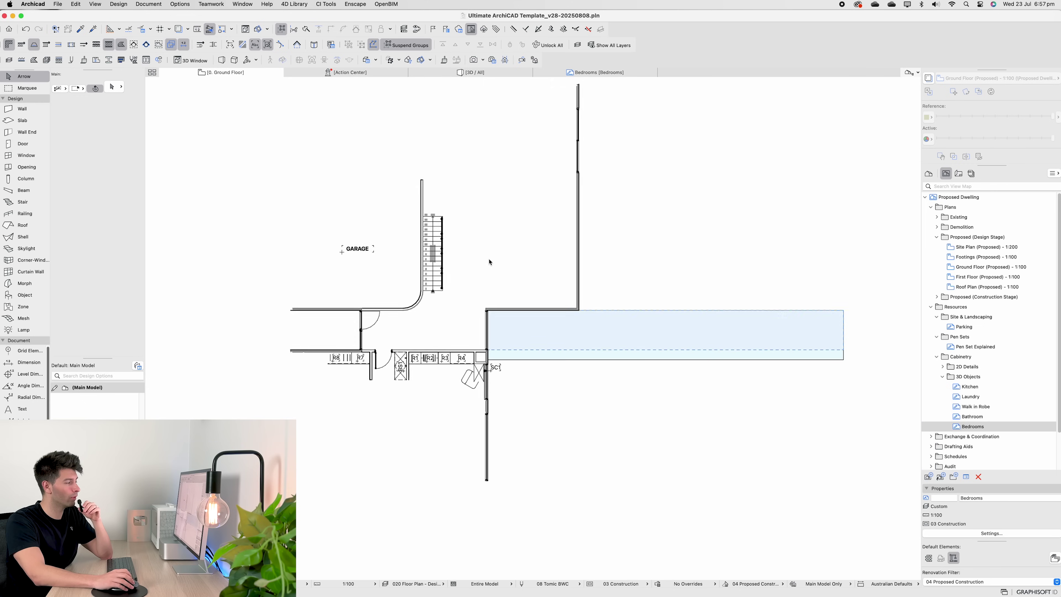
{"action": "middle_click_drag", "start_coordinate": [492, 261], "coordinate": [338, 267]}
{"action": "scroll", "coordinate": [501, 263], "scroll_direction": "up", "scroll_amount": 5}
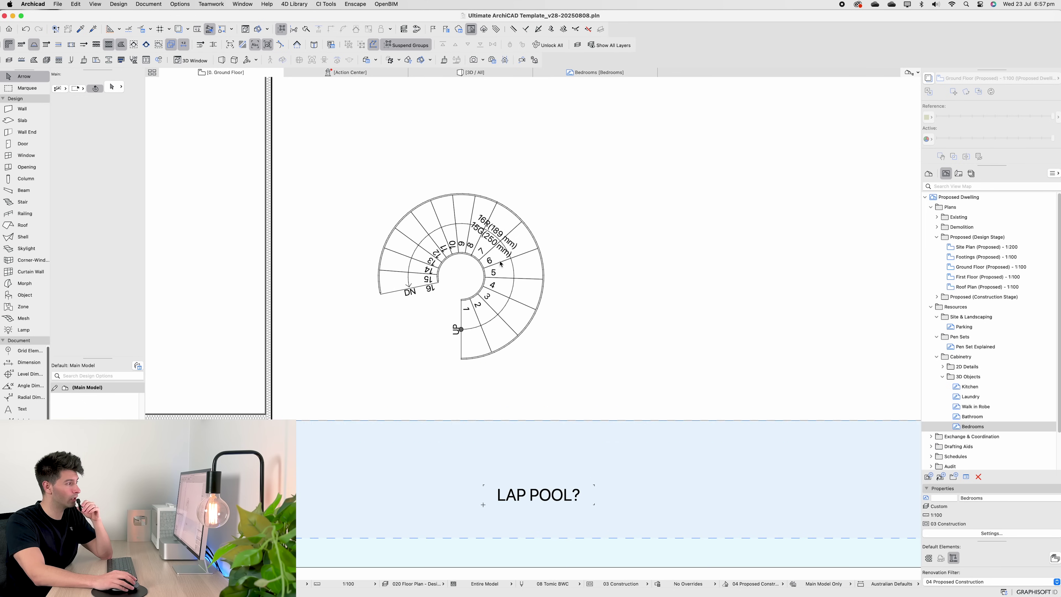
{"action": "left_click", "coordinate": [501, 263]}
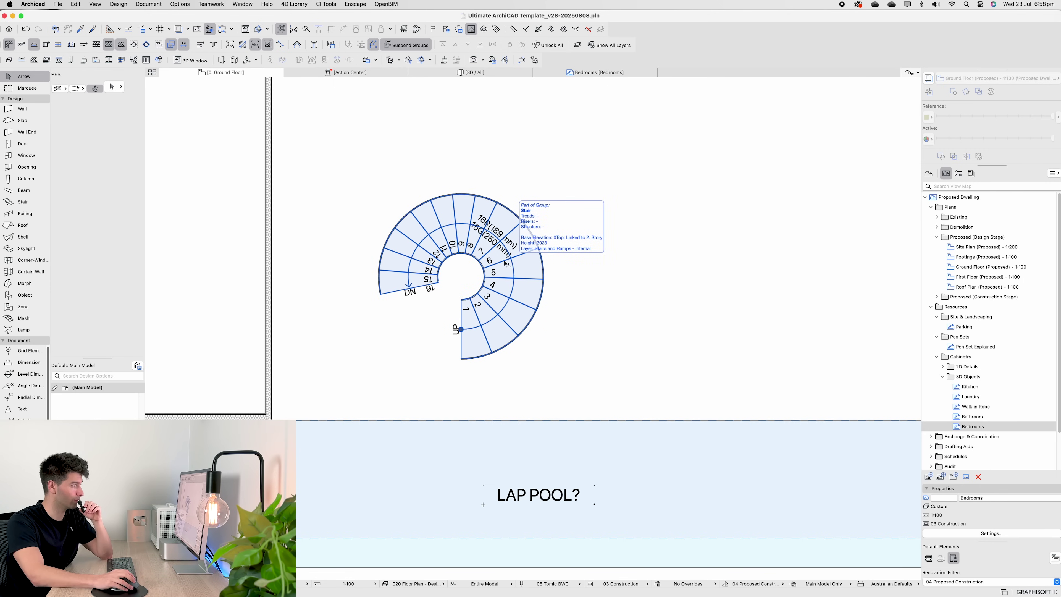
{"action": "left_click", "coordinate": [247, 251]}
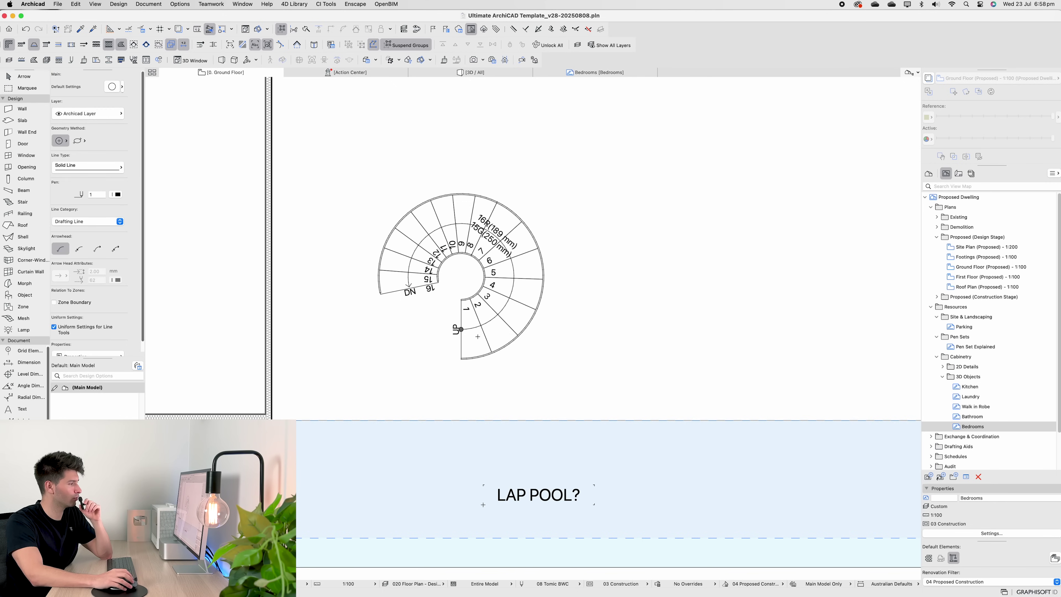
{"action": "left_click", "coordinate": [644, 280]}
{"action": "left_click", "coordinate": [673, 284]}
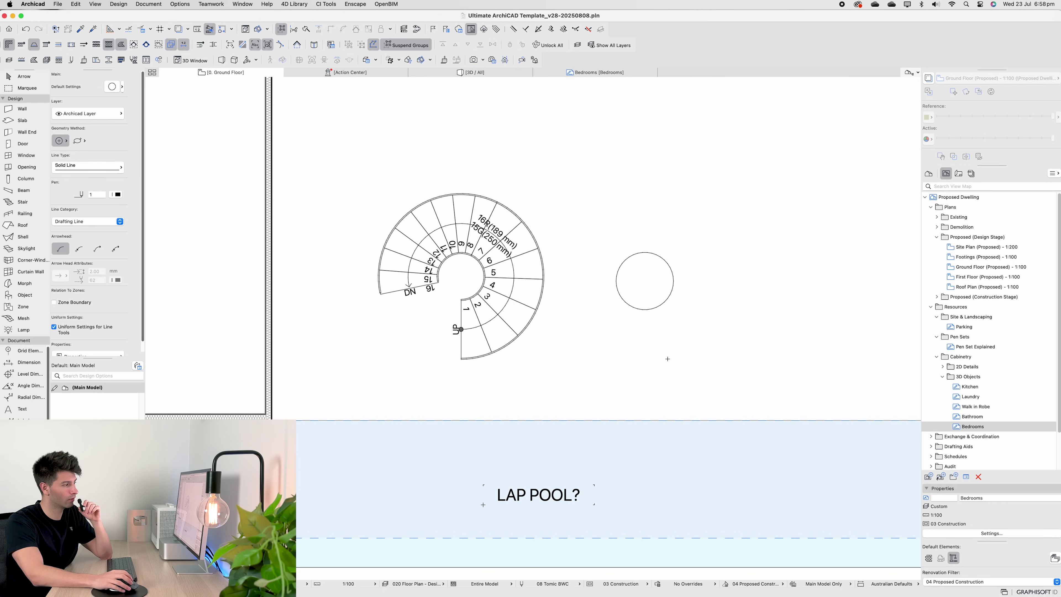
- Load the DT - Conc Stairs with Timber R&G favourite as the stair default and create a spiral stair from the drawn circle
{"action": "left_click", "coordinate": [23, 201]}
{"action": "left_click", "coordinate": [111, 86]}
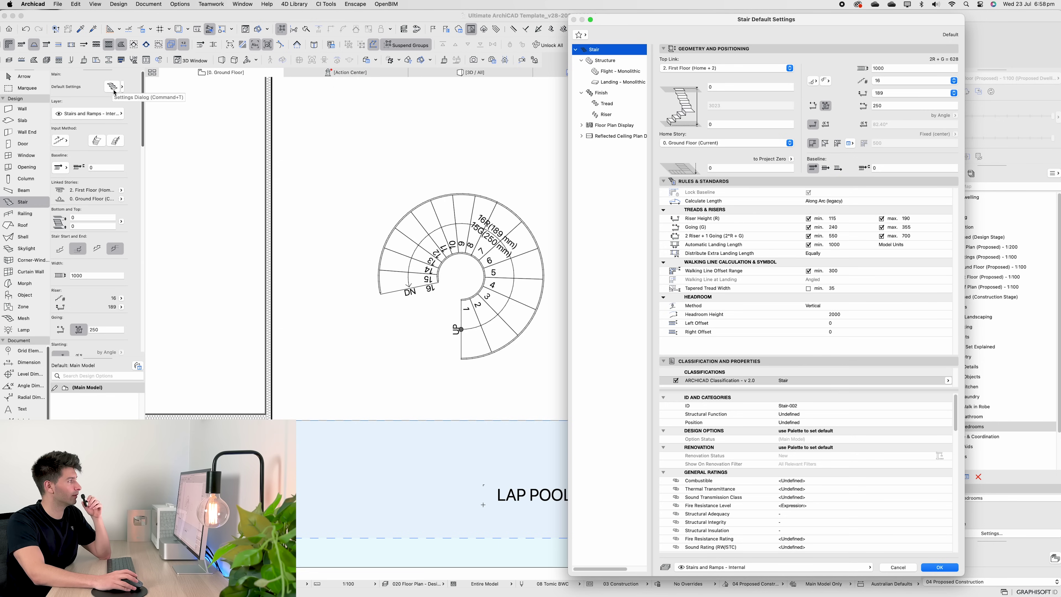
{"action": "left_click", "coordinate": [580, 35]}
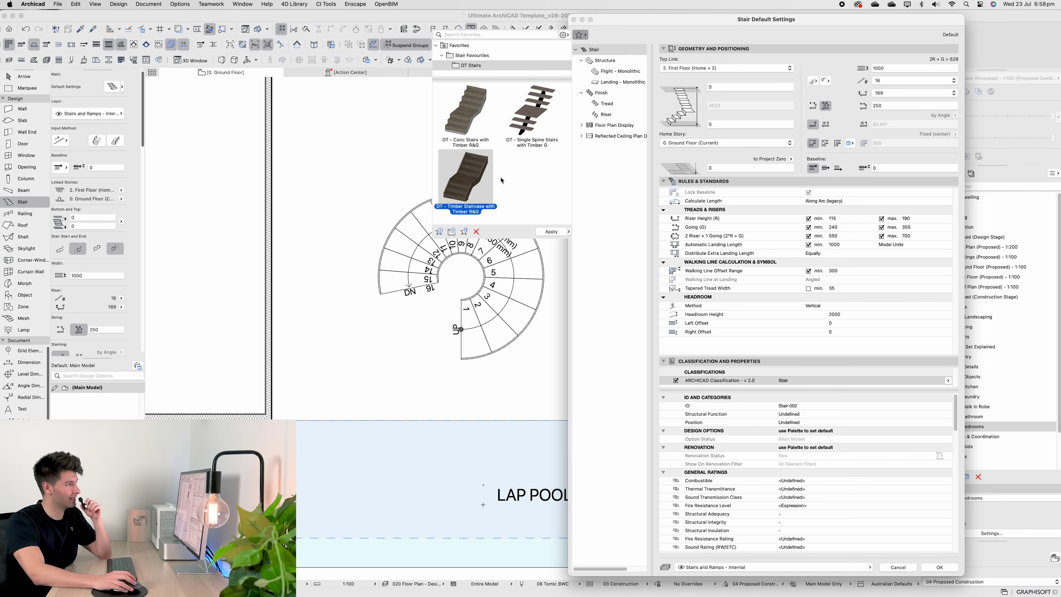
{"action": "left_click", "coordinate": [467, 107]}
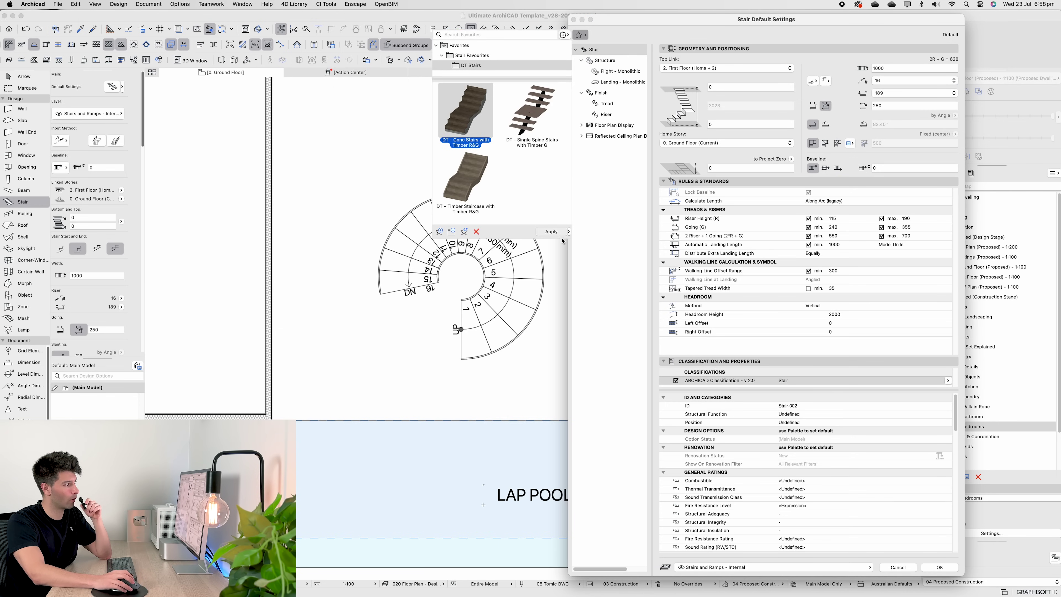
{"action": "left_click", "coordinate": [576, 249]}
{"action": "key", "text": "Return"}
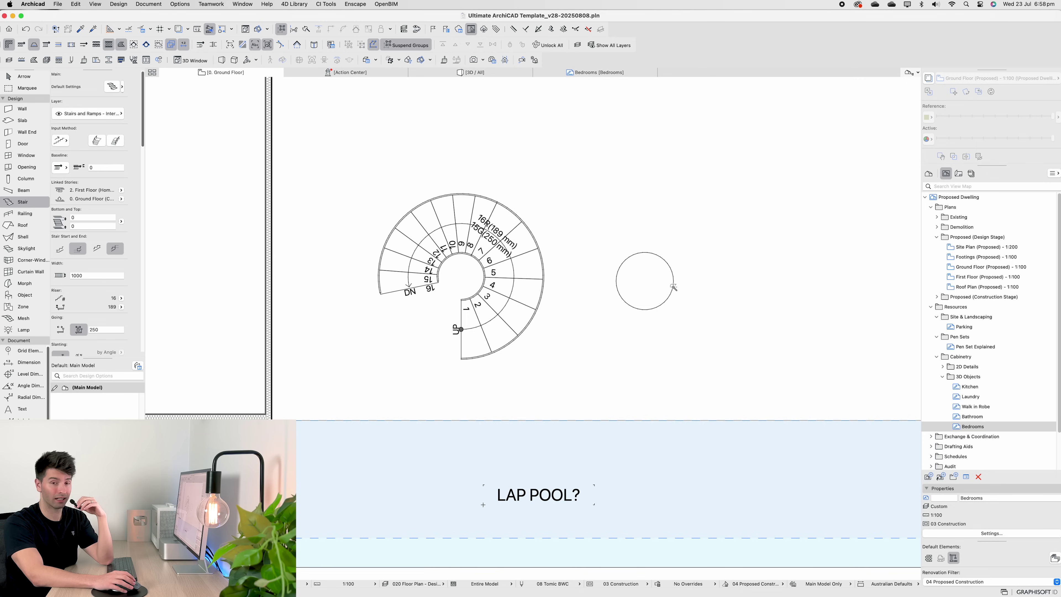
{"action": "left_click", "coordinate": [702, 285]}
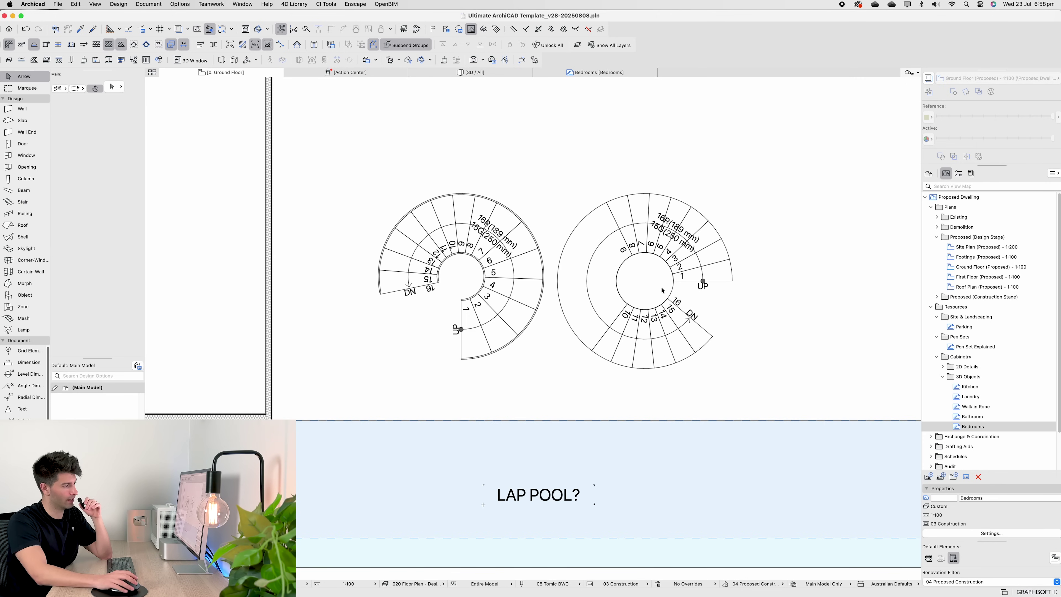
- Delete the right-hand spiral stair above the lap pool on the ground floor plan
{"action": "left_click", "coordinate": [682, 309]}
{"action": "key", "text": "Delete"}
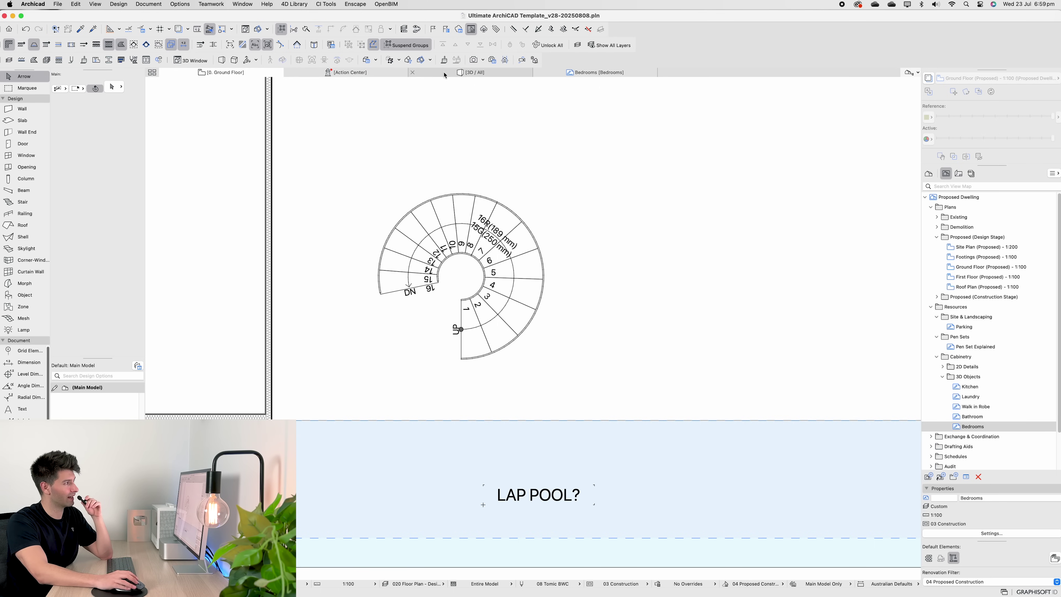
- Open the 3D view, find the remaining spiral stair beside the pool and select its inner railing
{"action": "left_click", "coordinate": [461, 71]}
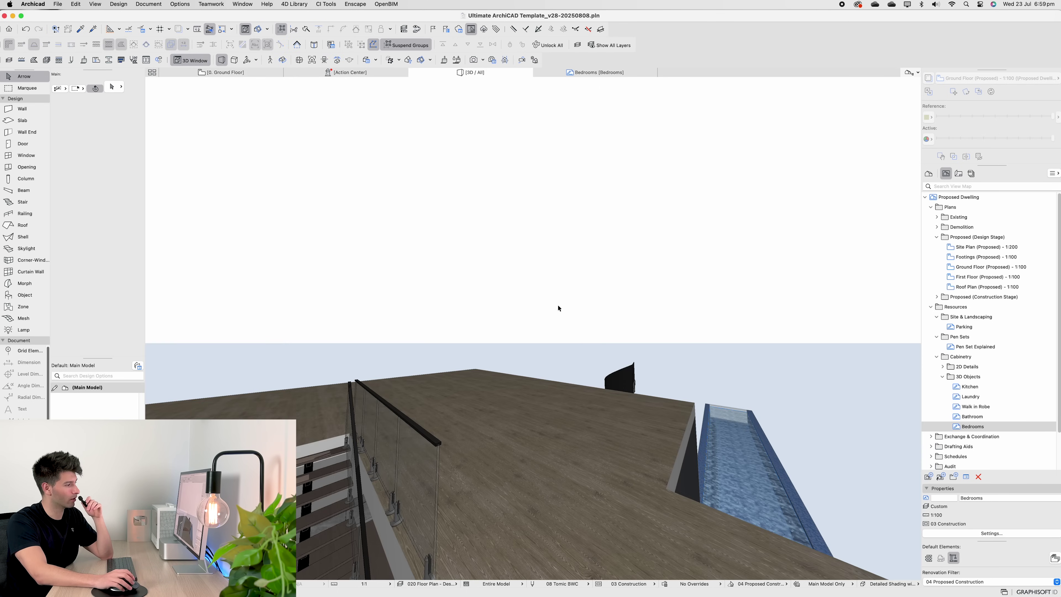
{"action": "scroll", "coordinate": [638, 412], "scroll_direction": "up", "scroll_amount": 5}
{"action": "left_click", "coordinate": [626, 389]}
{"action": "middle_click_drag", "start_coordinate": [626, 390], "coordinate": [572, 388]}
{"action": "scroll", "coordinate": [524, 408], "scroll_direction": "up", "scroll_amount": 1}
{"action": "left_click", "coordinate": [523, 409]}
{"action": "scroll", "coordinate": [508, 400], "scroll_direction": "up", "scroll_amount": 4}
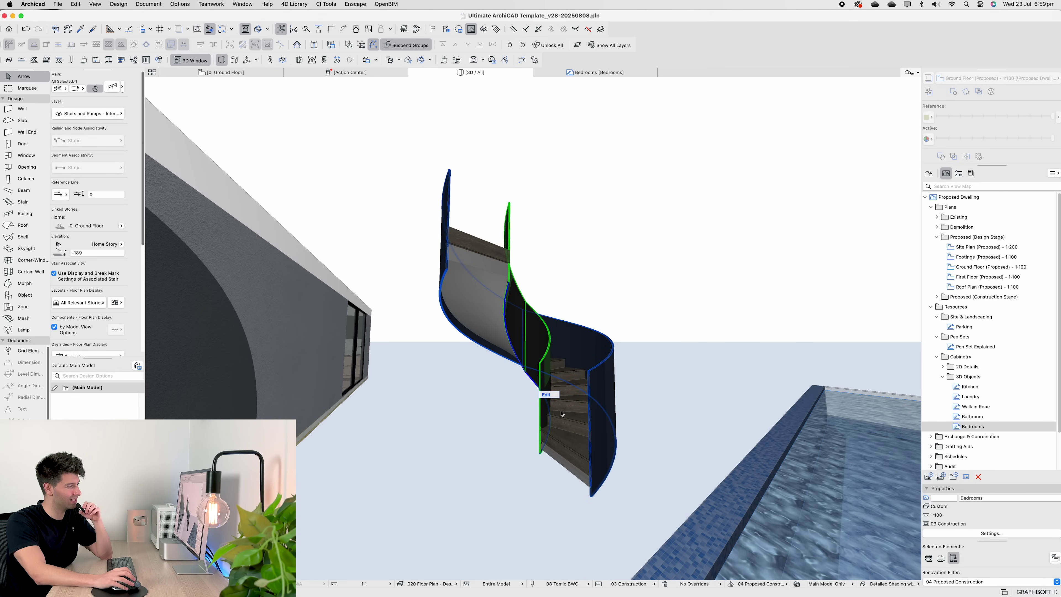
- Examine the spiral stair's underside, treads and solid side railings from below and above, and clear the railing selection
{"action": "middle_click_drag", "start_coordinate": [584, 356], "coordinate": [510, 355], "text": "shift"}
{"action": "scroll", "coordinate": [510, 355], "scroll_direction": "up", "scroll_amount": 3}
{"action": "middle_click_drag", "start_coordinate": [478, 294], "coordinate": [259, 328], "text": "shift"}
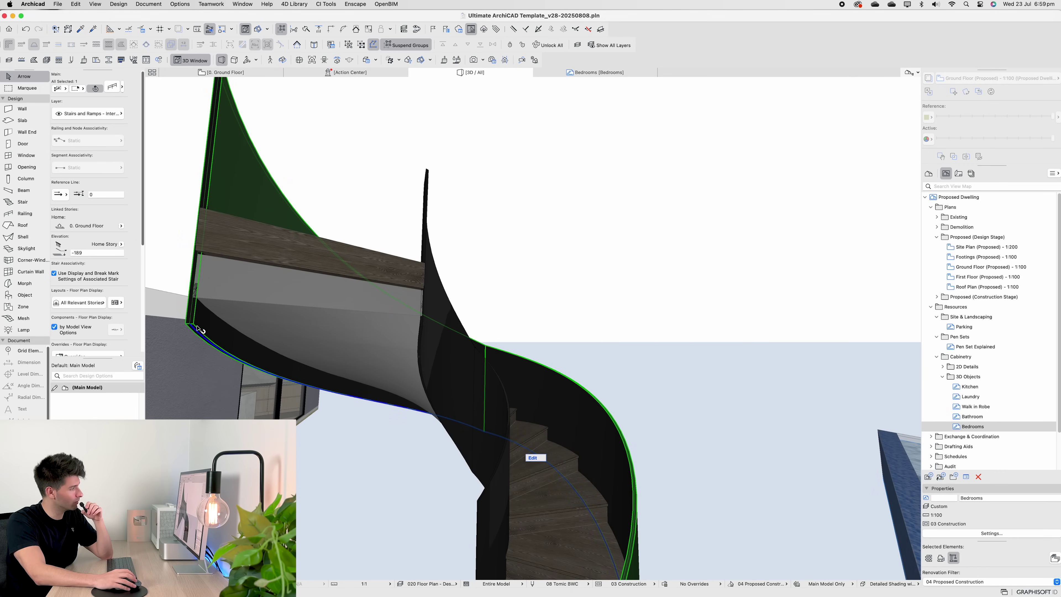
{"action": "middle_click_drag", "start_coordinate": [248, 301], "coordinate": [580, 469], "text": "shift"}
{"action": "scroll", "coordinate": [580, 469], "scroll_direction": "down", "scroll_amount": 5}
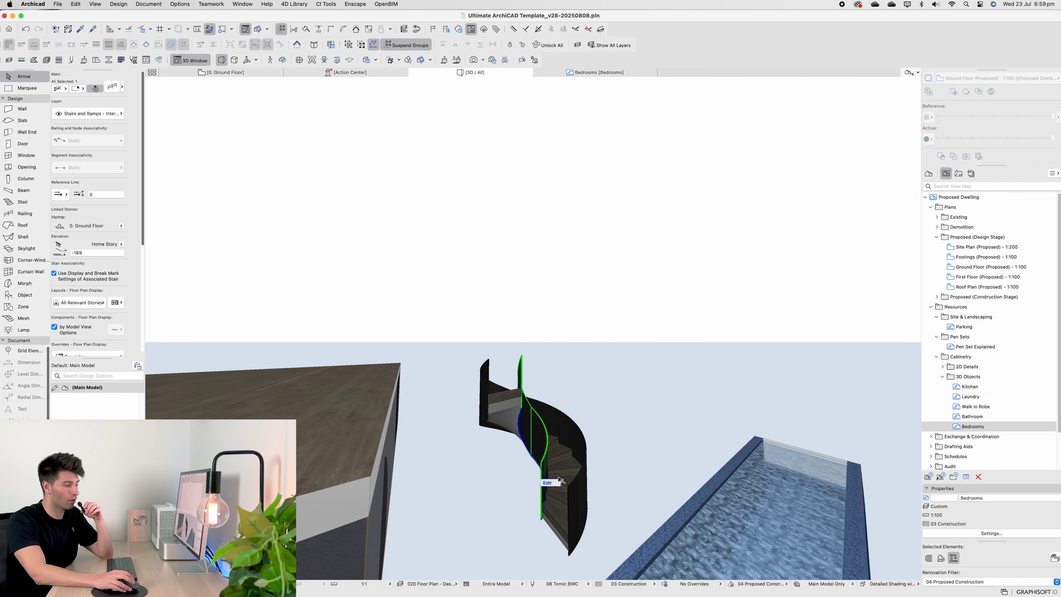
{"action": "middle_click_drag", "start_coordinate": [552, 501], "coordinate": [568, 475], "text": "shift"}
{"action": "left_click", "coordinate": [581, 448]}
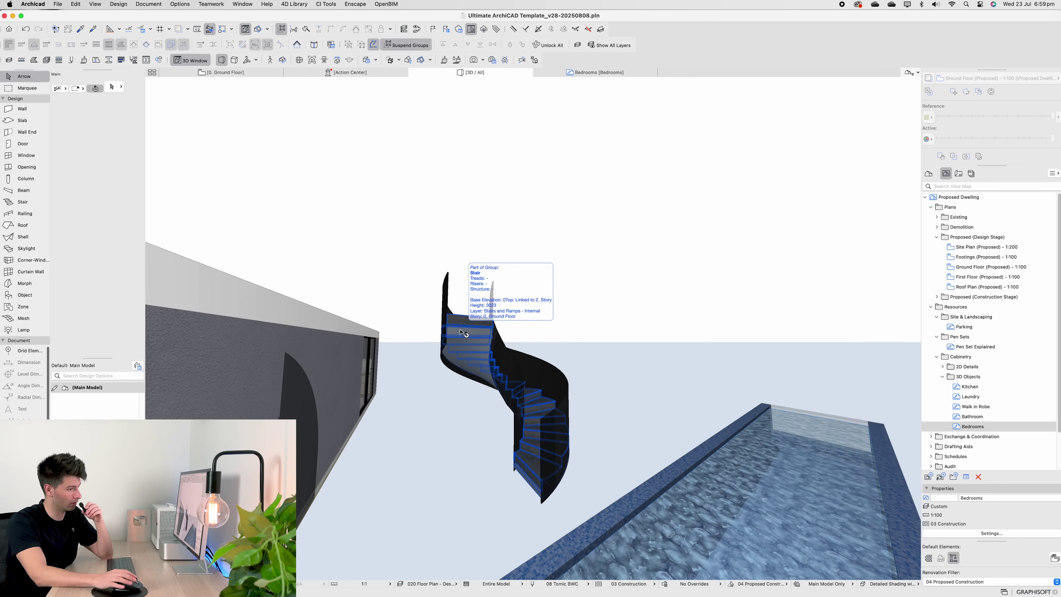
{"action": "middle_click_drag", "start_coordinate": [462, 333], "coordinate": [569, 429], "text": "shift"}
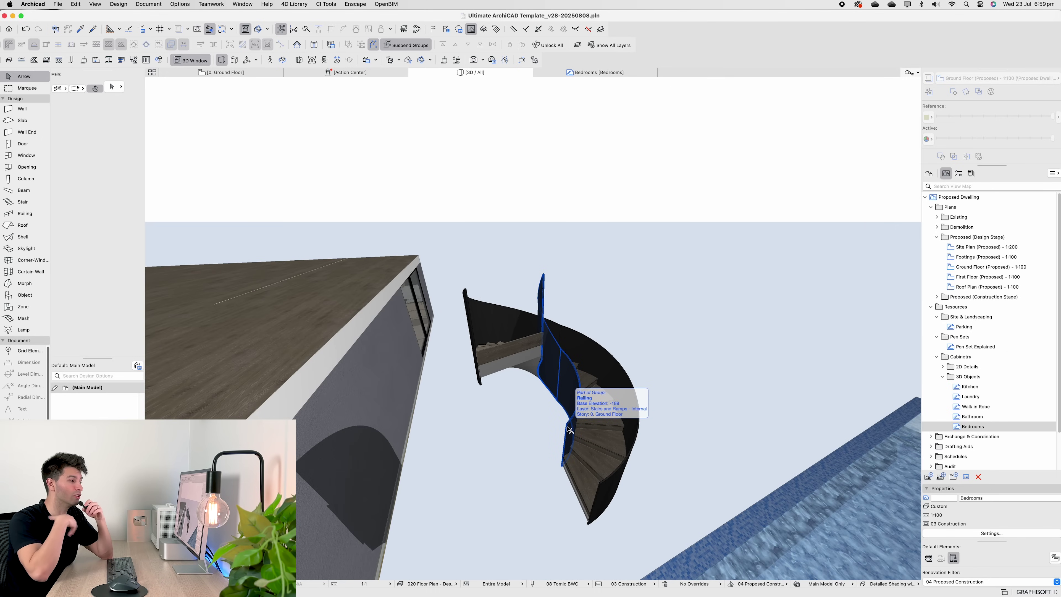